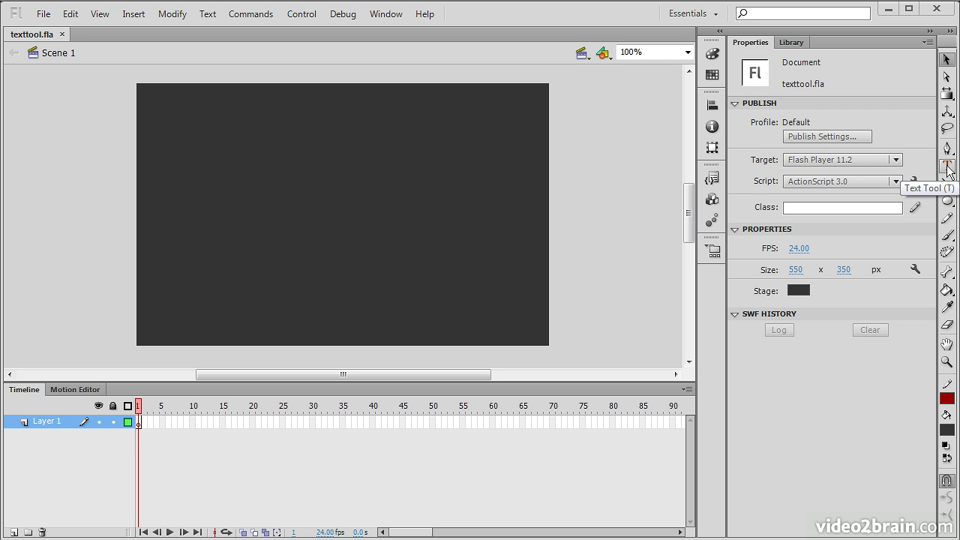
Activate the Text tool, switch its text engine to TLF Text, and return it to Classic Text
click(948, 167)
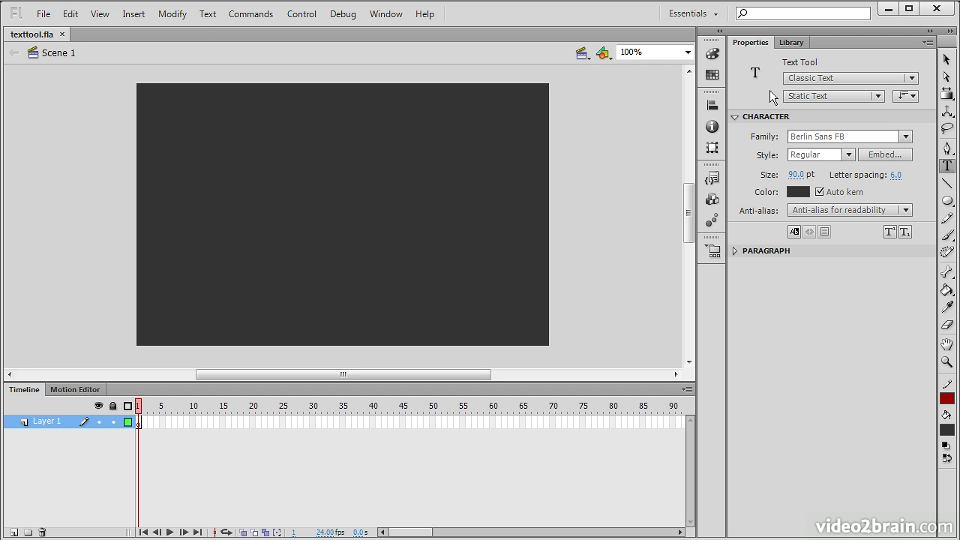
click(905, 79)
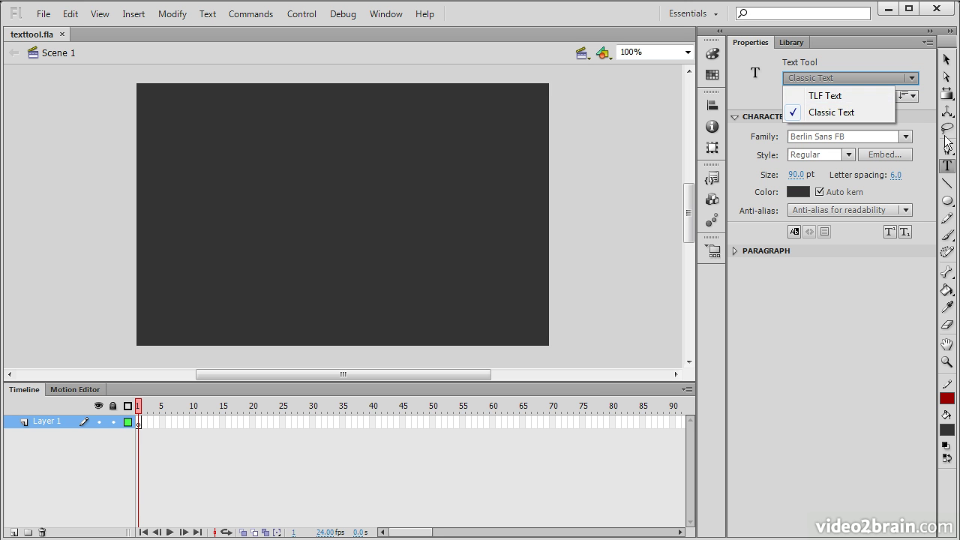
click(848, 96)
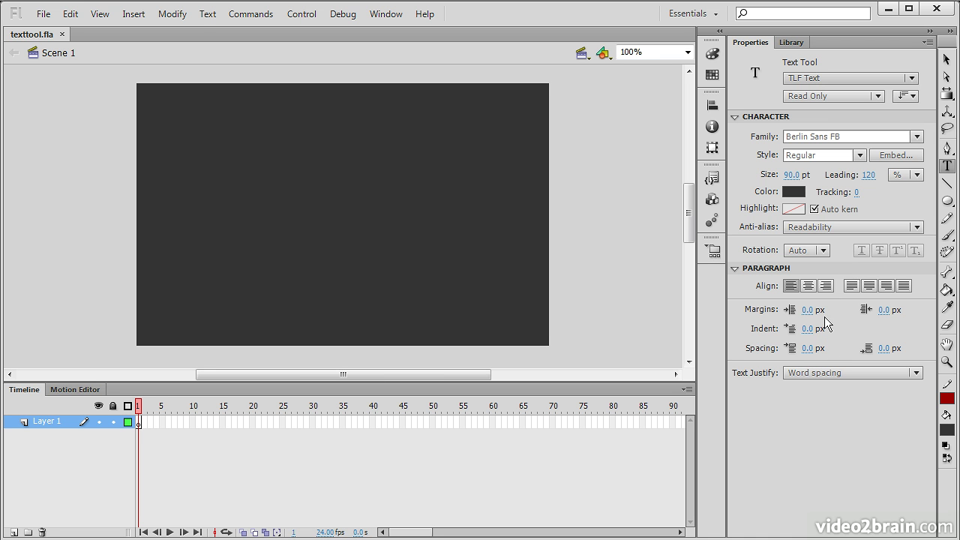
click(907, 79)
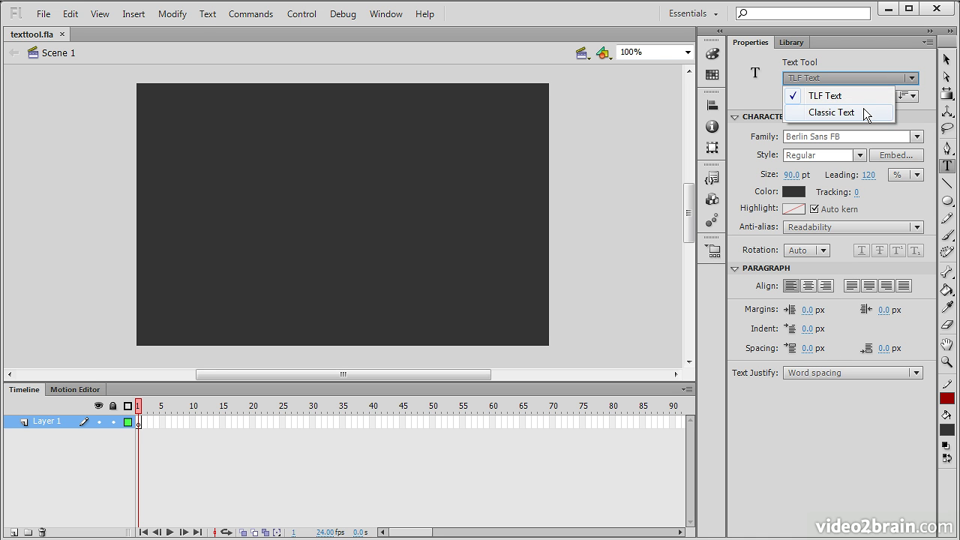
click(863, 111)
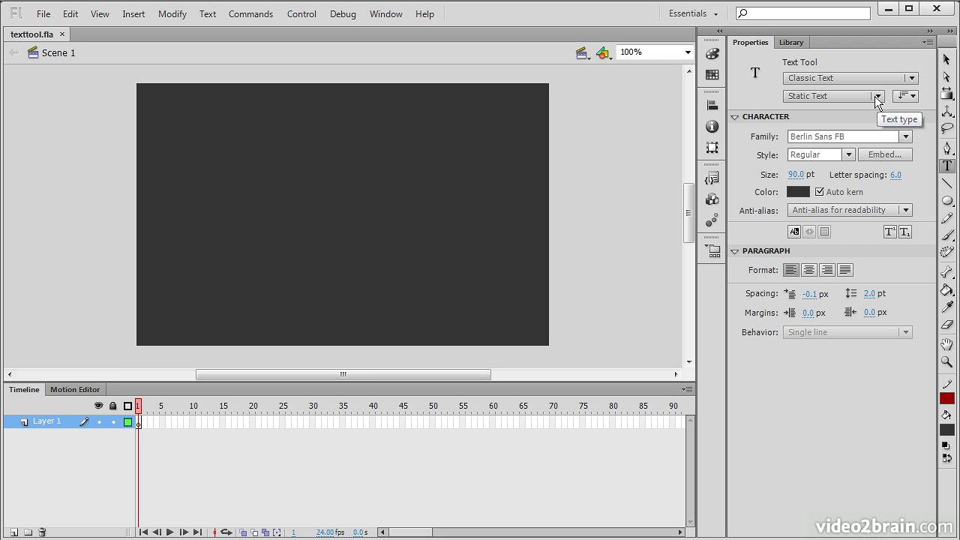
Add a Static Text field about 363 px wide near the stage's upper edge with the text "Static"
click(876, 98)
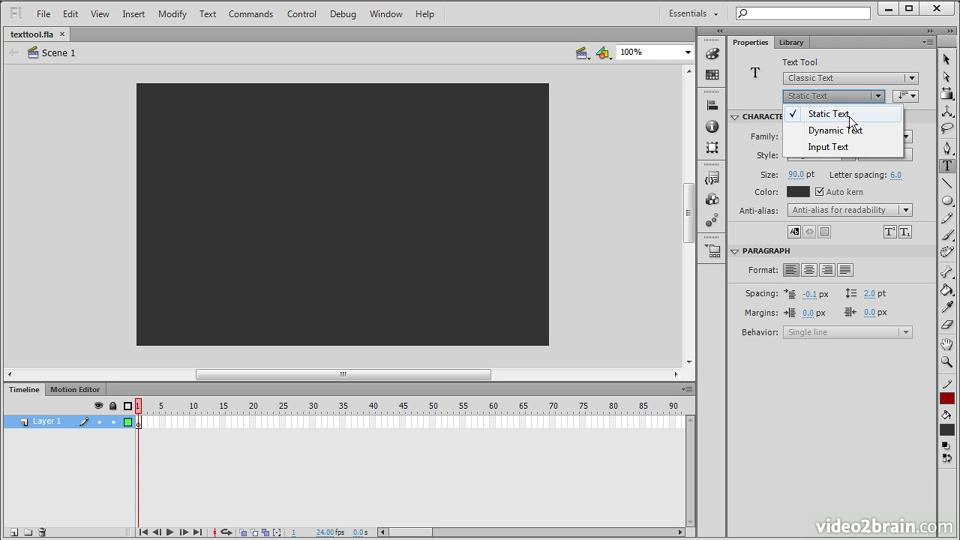
click(850, 116)
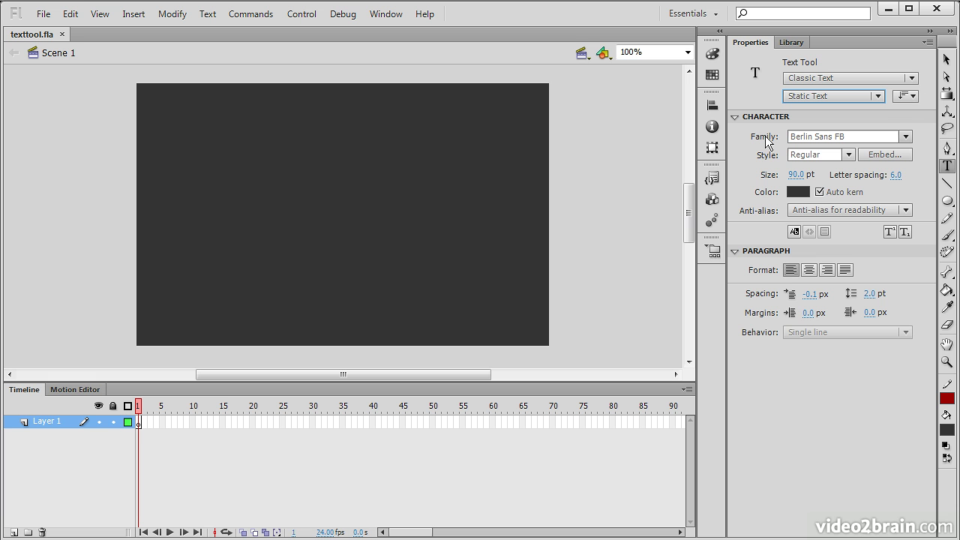
drag(163, 104, 435, 144)
text(Static)
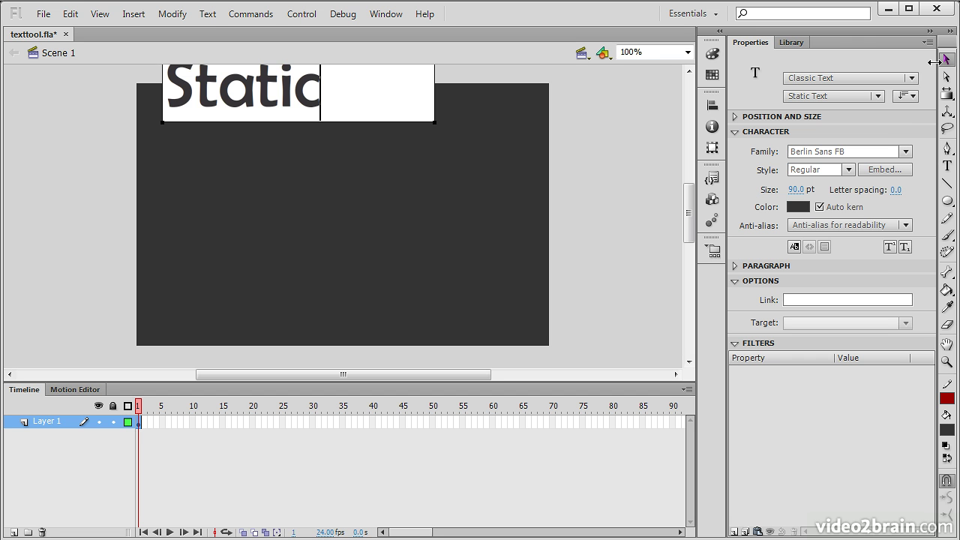
Color the "Static" text white and set its font size to 44 pt
click(947, 59)
click(273, 134)
click(275, 144)
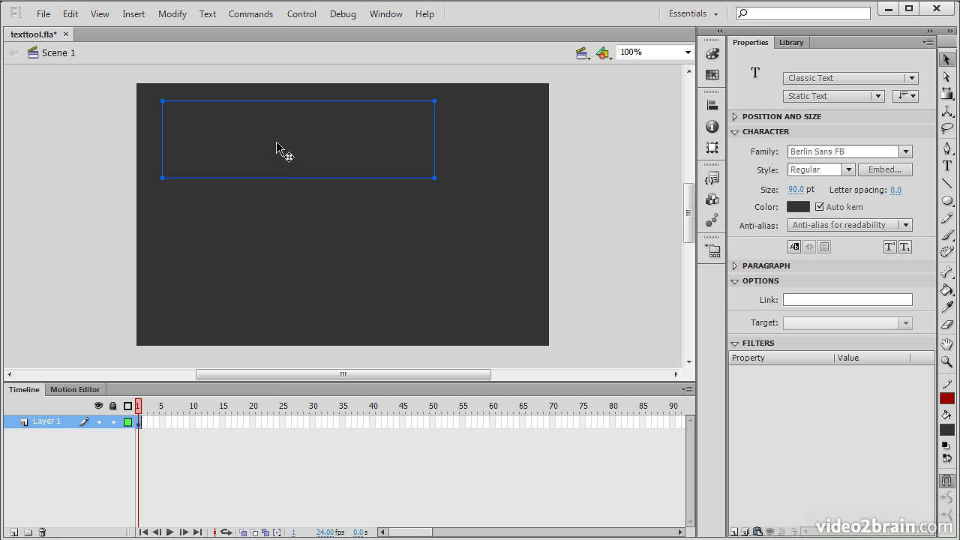
click(799, 209)
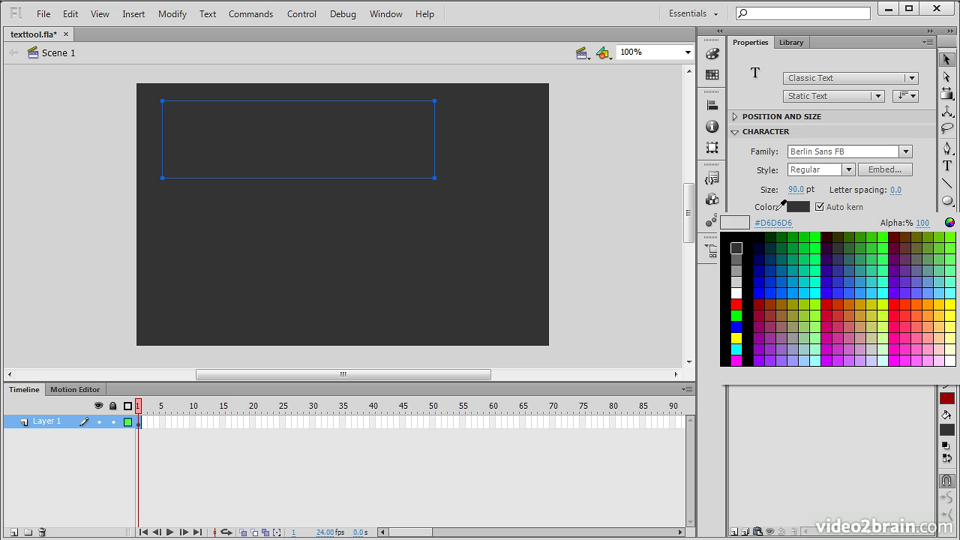
click(737, 294)
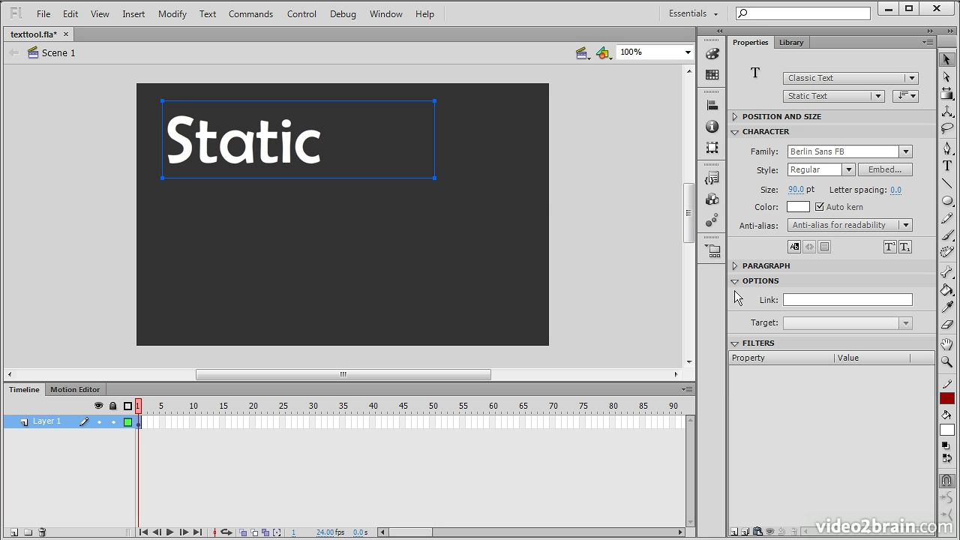
drag(796, 190, 764, 193)
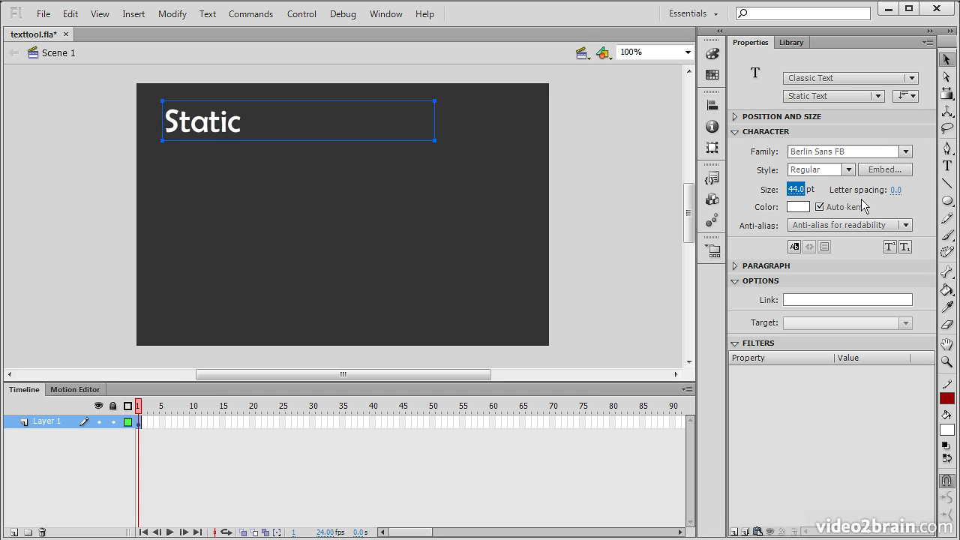
Add a Dynamic Text field about 363 by 71 px directly below "Static", containing the text "Dynamic"
click(944, 165)
click(876, 96)
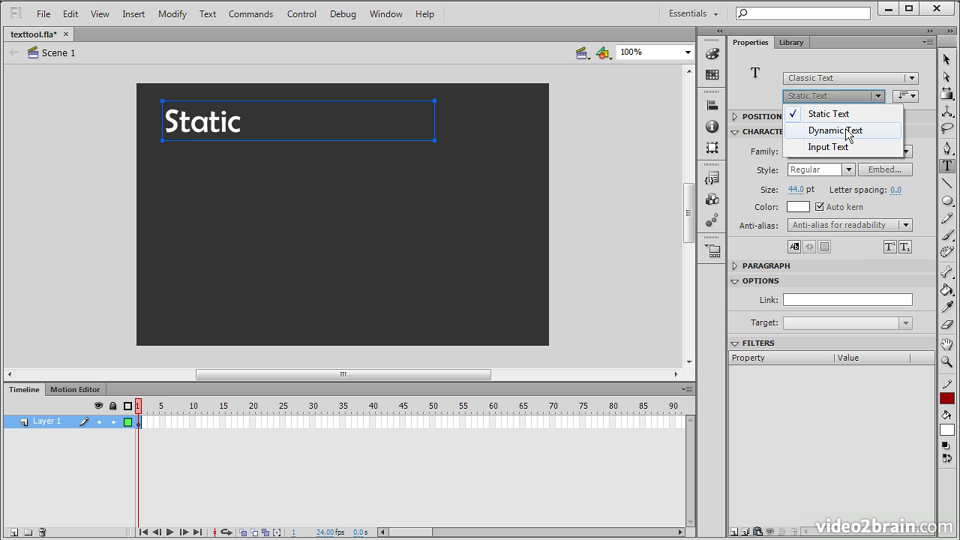
click(851, 131)
drag(162, 146, 434, 199)
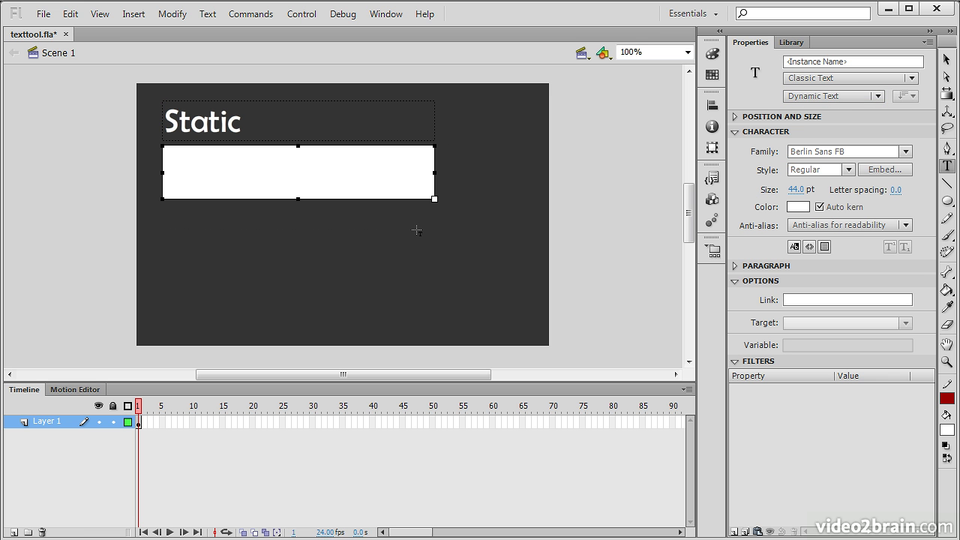
text(Dynamic)
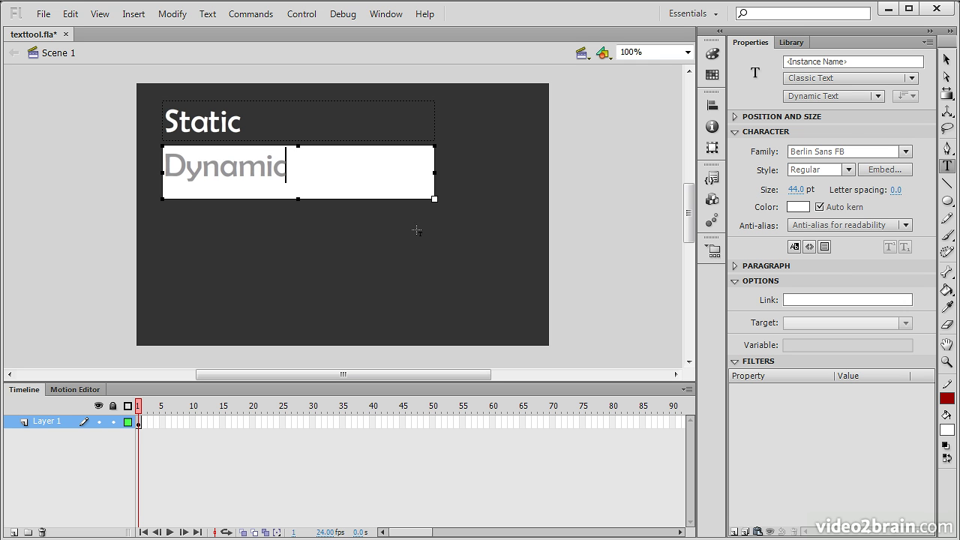
key(Escape)
Add an Input Text field about 377 by 72 px below "Dynamic", containing the text "Input"
click(878, 96)
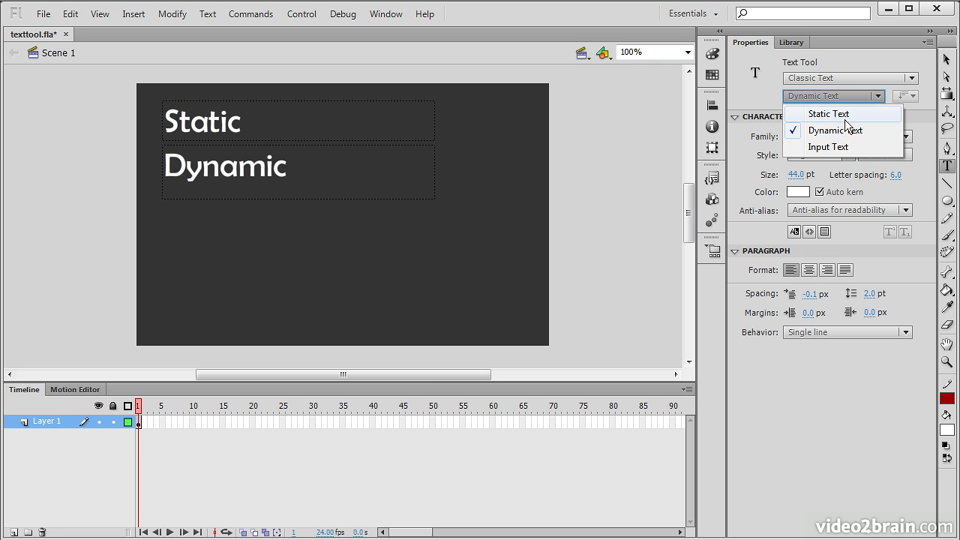
click(844, 148)
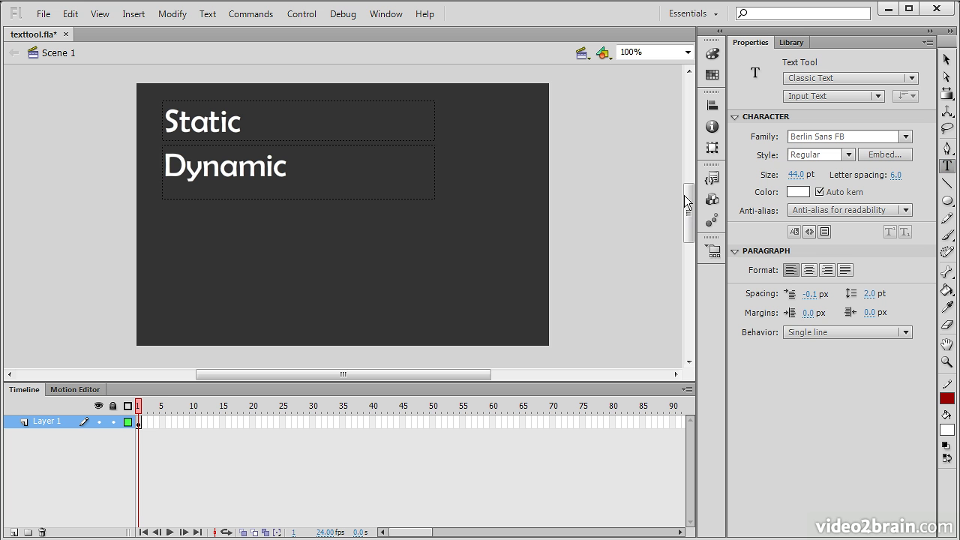
drag(160, 186, 441, 241)
text(Input)
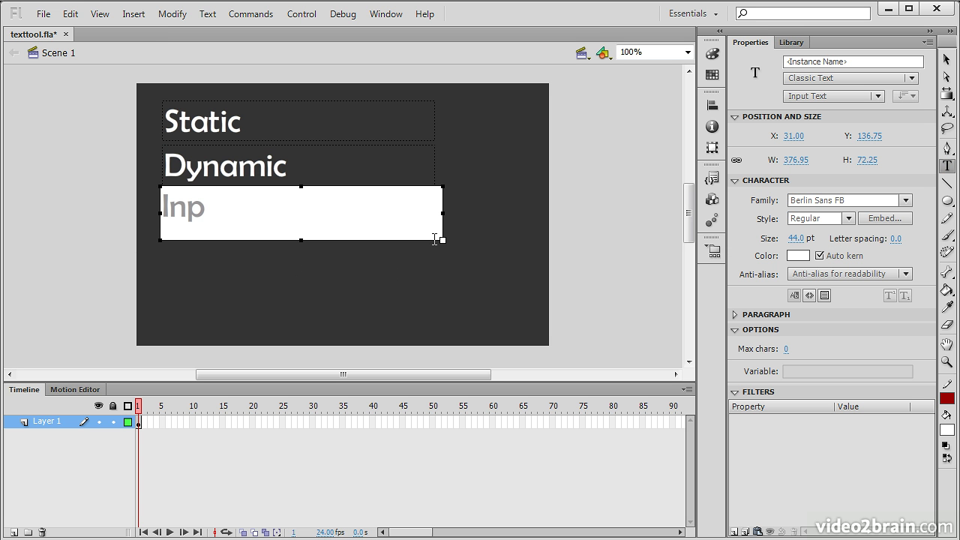
Space out the text fields by moving "Input" and "Dynamic" down the stage so they no longer overlap
click(946, 60)
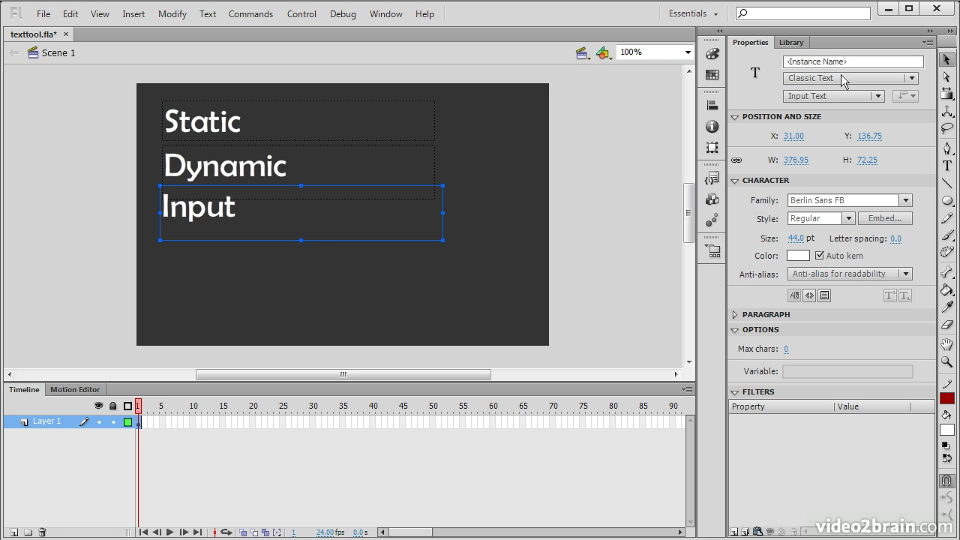
drag(327, 242, 328, 268)
click(368, 333)
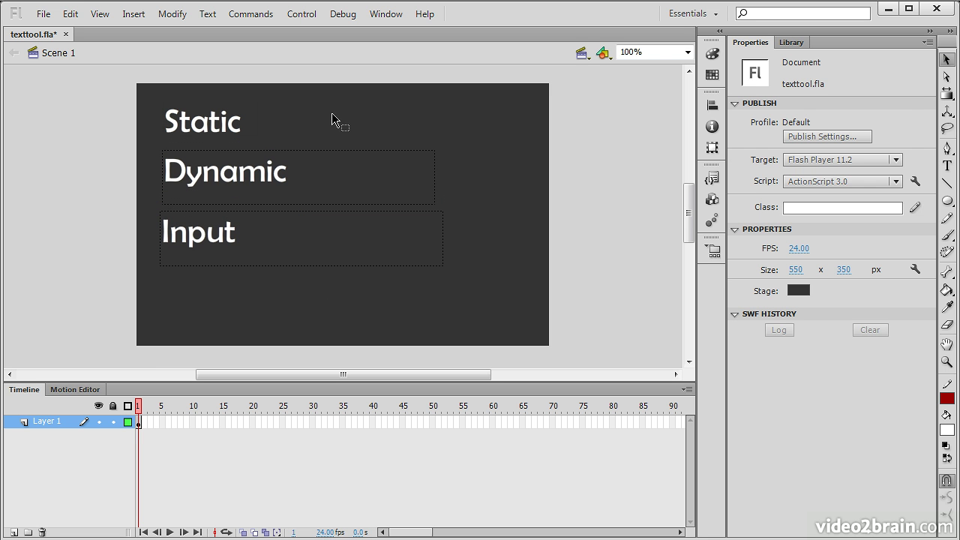
Give the "Dynamic" text field the instance name AlertMessage
click(222, 121)
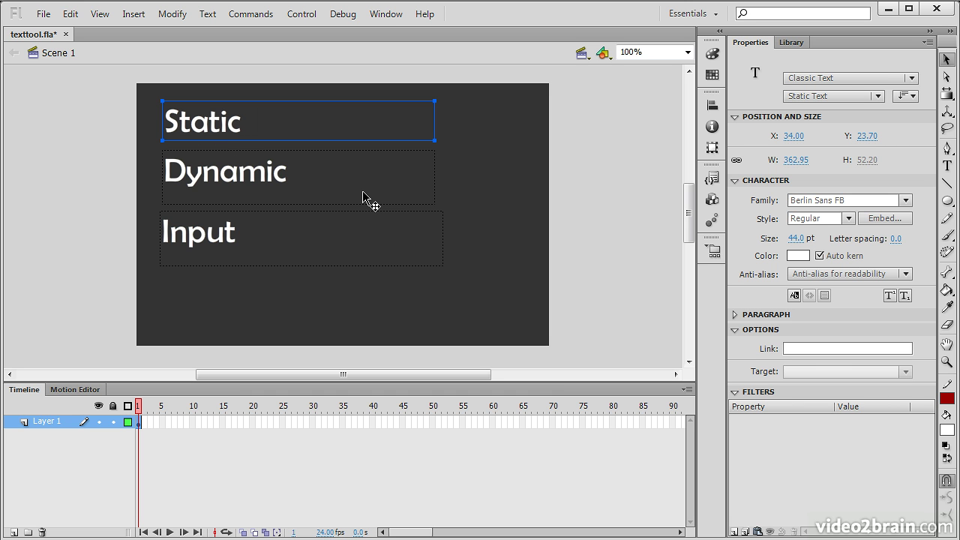
click(223, 177)
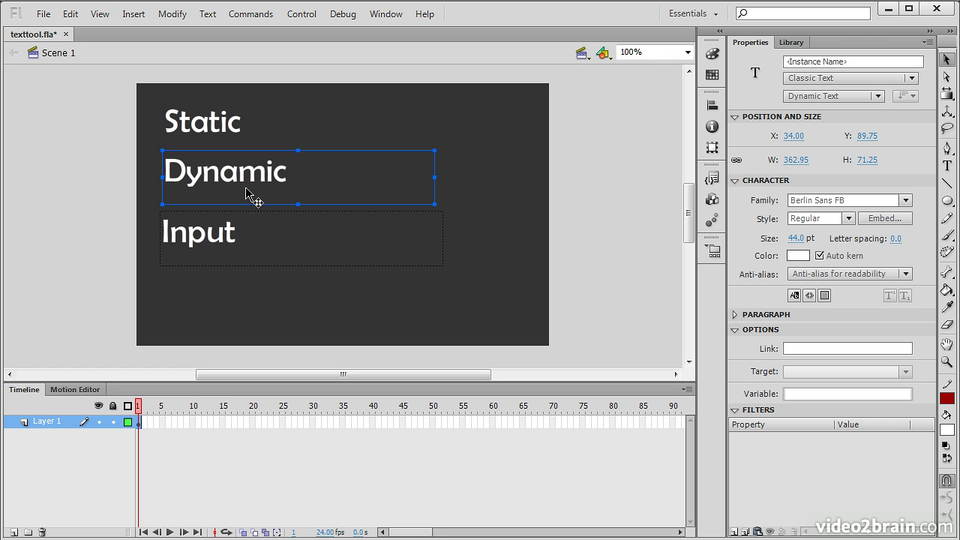
click(793, 60)
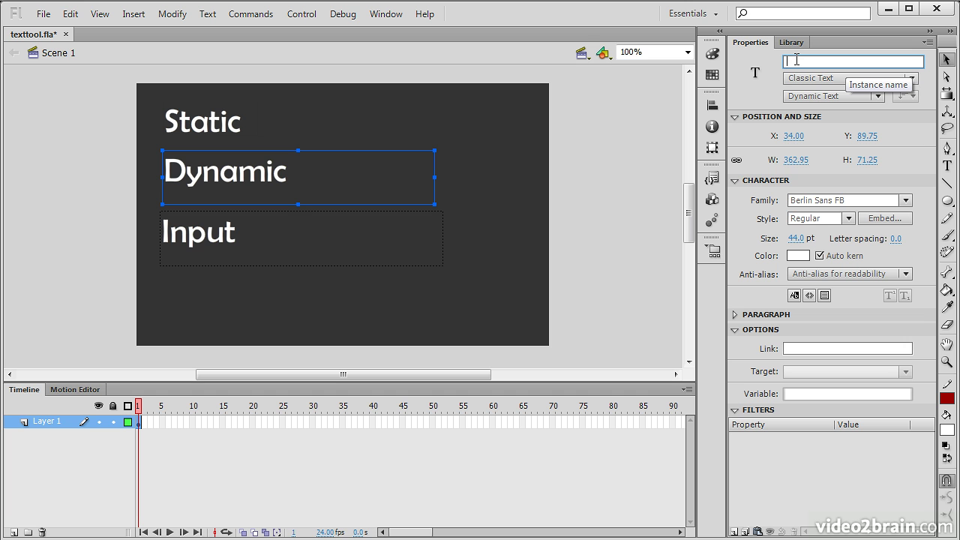
text(AlertMessage)
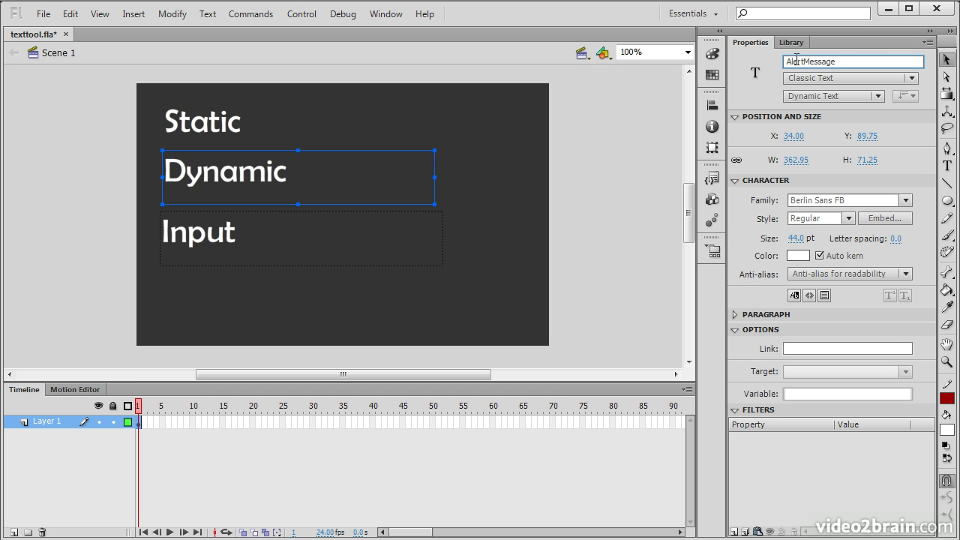
click(572, 246)
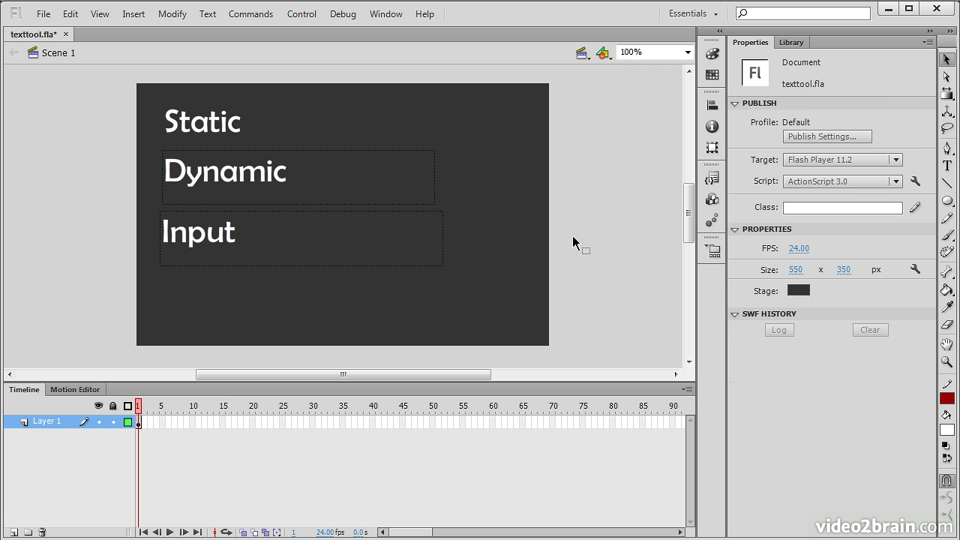
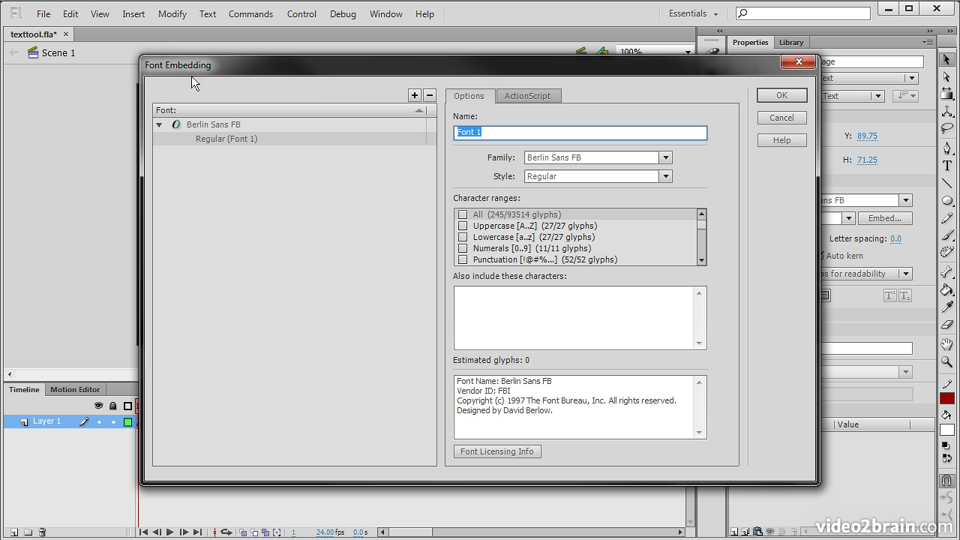
Try including all character ranges when embedding the "Dynamic" field's Berlin Sans FB Regular font
click(196, 131)
click(238, 138)
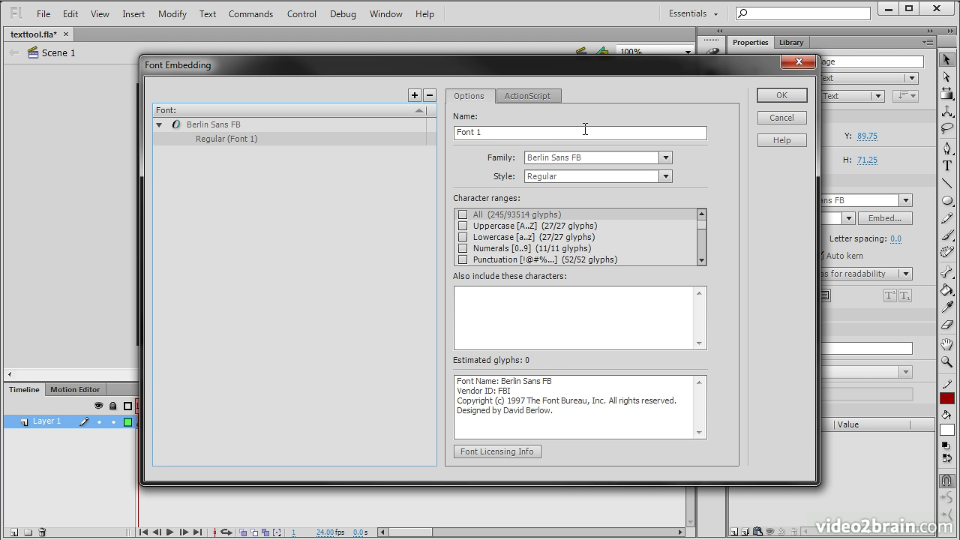
drag(506, 132, 456, 132)
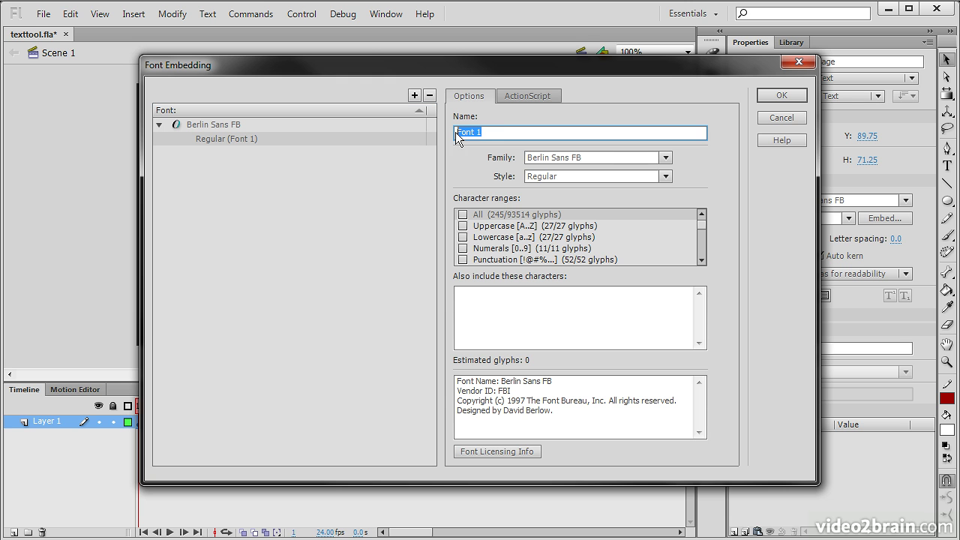
click(512, 133)
click(463, 215)
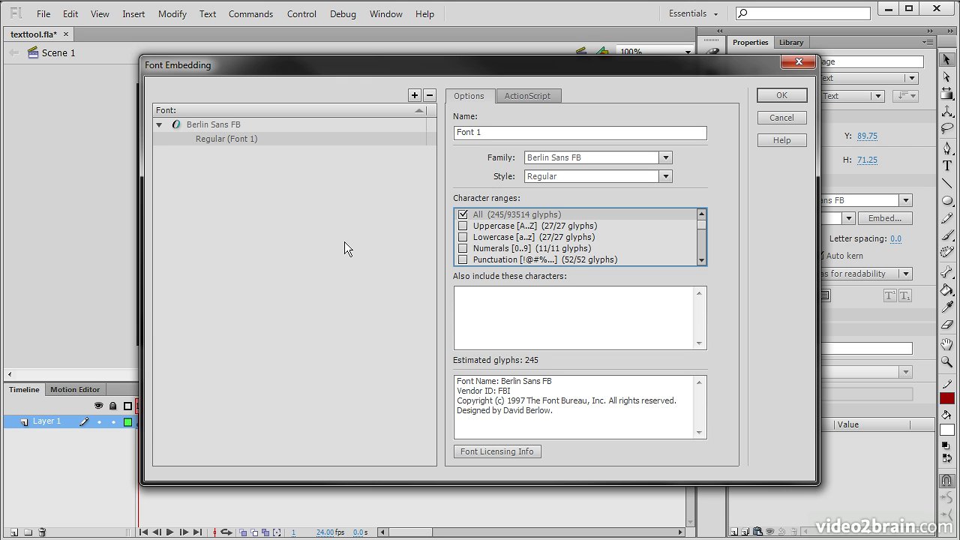
click(463, 215)
Embed the font's uppercase, lowercase and numeral ranges plus the extra characters "!-+#"
click(462, 249)
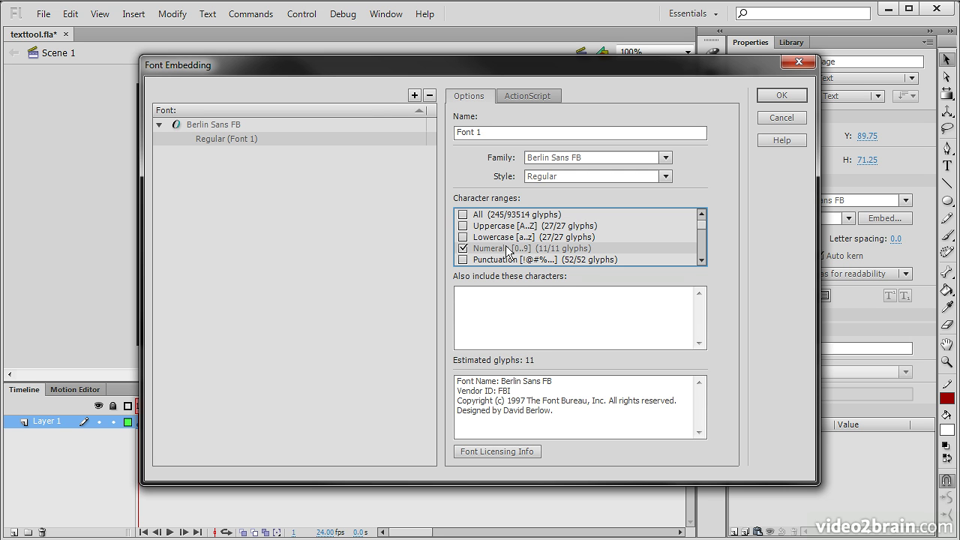
click(463, 226)
click(558, 316)
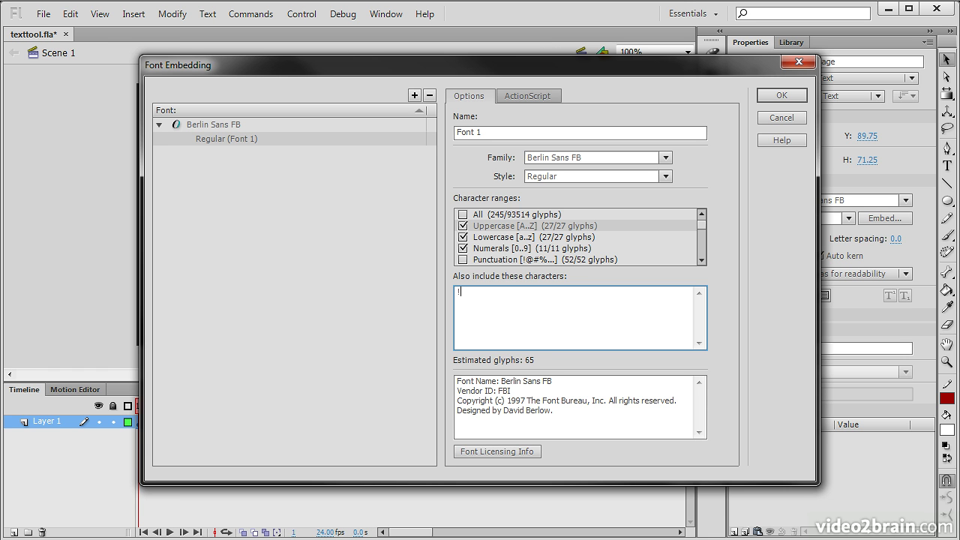
text(!-+#)
click(780, 98)
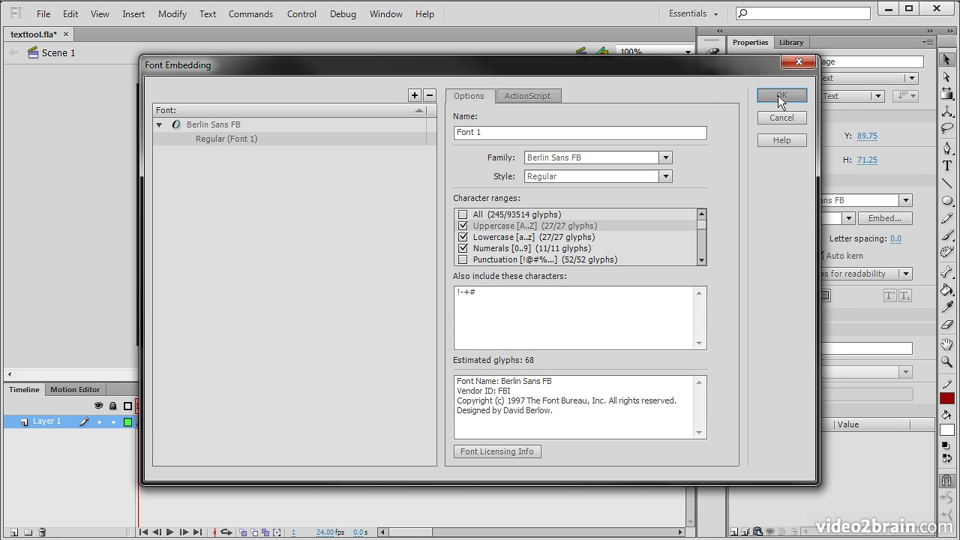
Compare the properties of the "Dynamic" and "Static" text fields
click(635, 188)
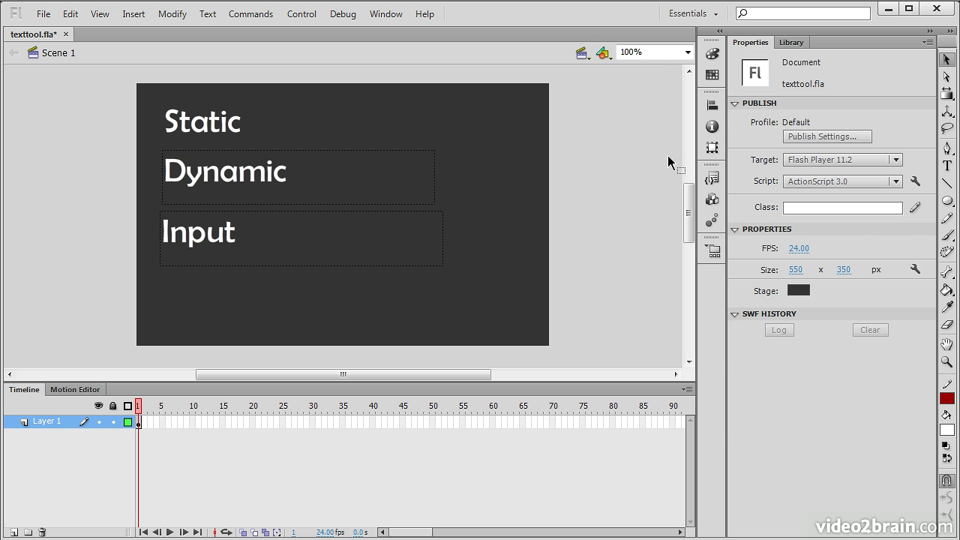
click(262, 179)
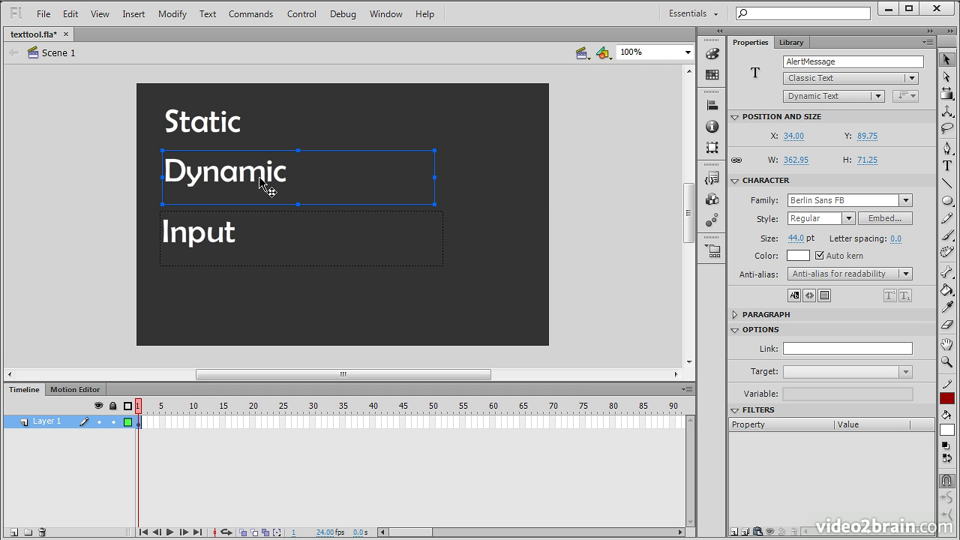
click(212, 123)
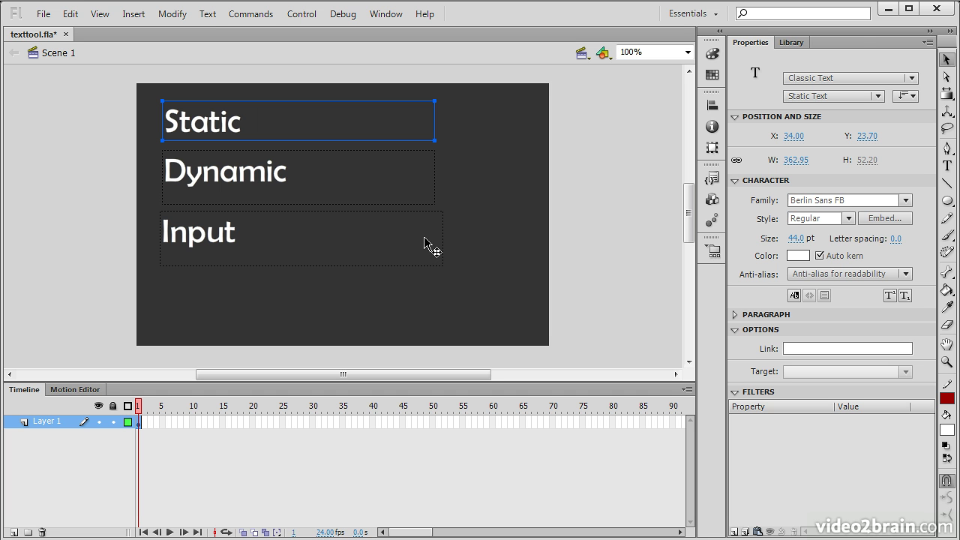
Show a border and background around the "Input" text field and set its text color to black
click(229, 239)
click(815, 61)
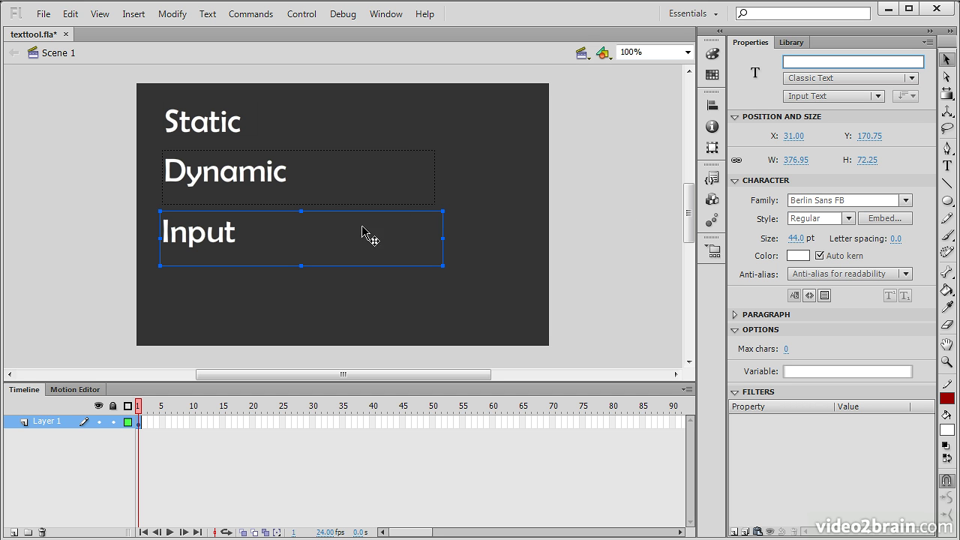
click(825, 297)
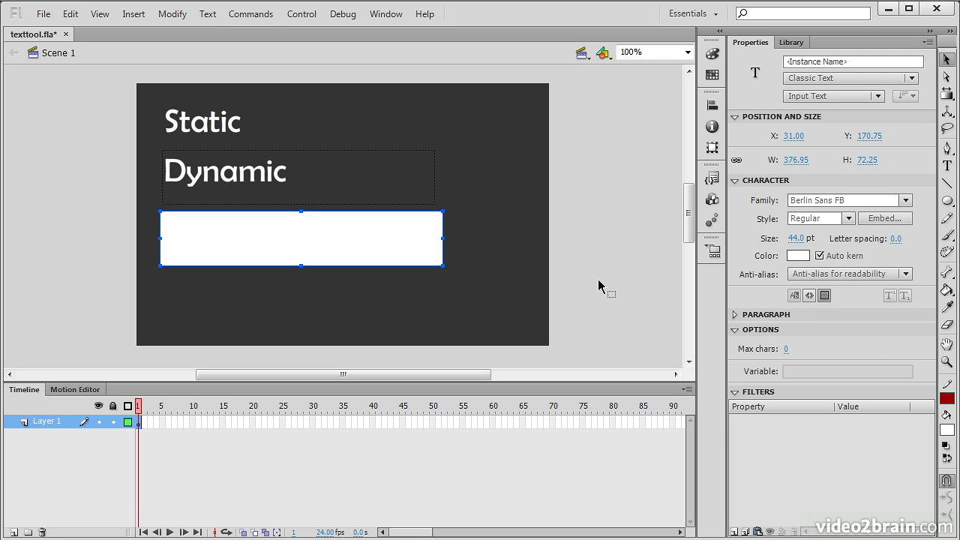
click(798, 256)
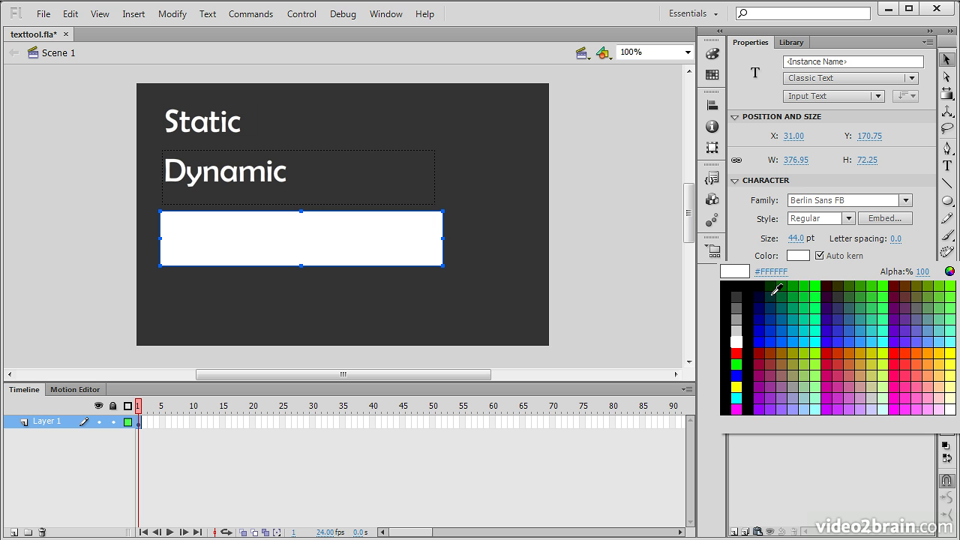
click(728, 299)
click(636, 297)
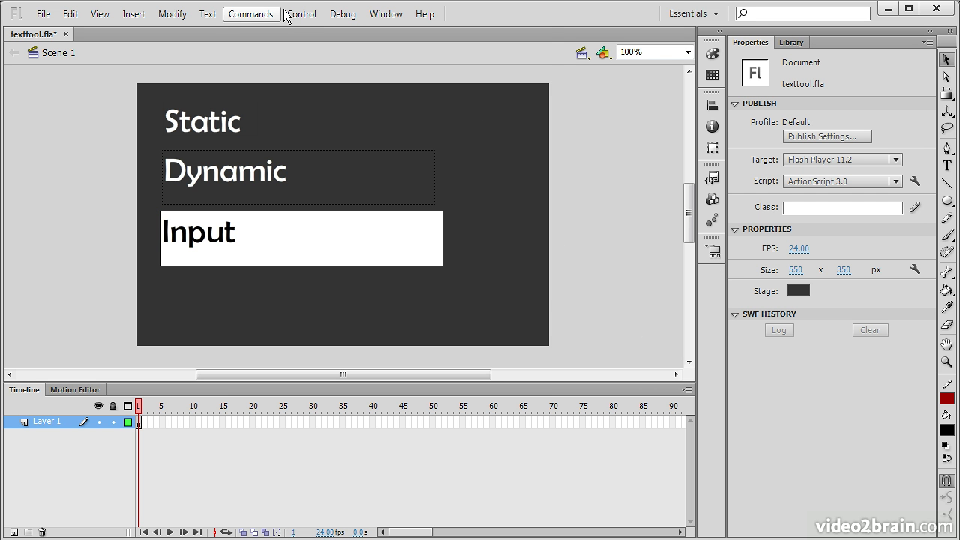
Test the movie, replace part of the input field's text with "dgngfnfg fgn fgn", and close the preview
click(296, 12)
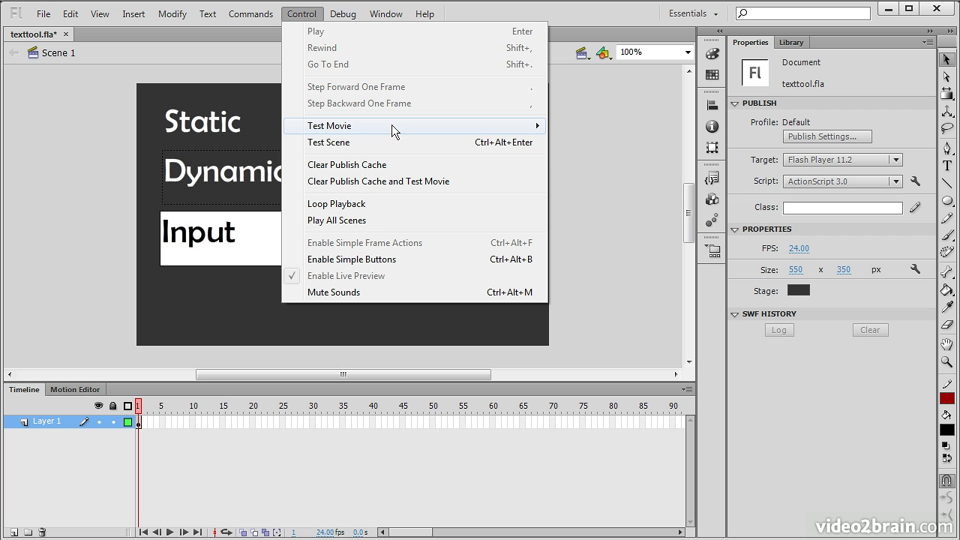
mouse_move(392, 124)
click(586, 214)
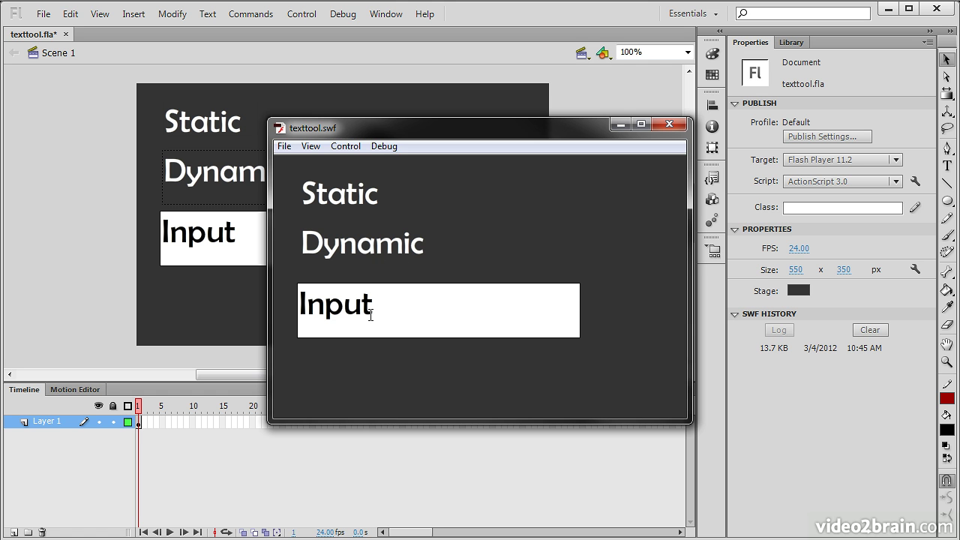
drag(306, 303, 365, 305)
text(dgngfnfg )
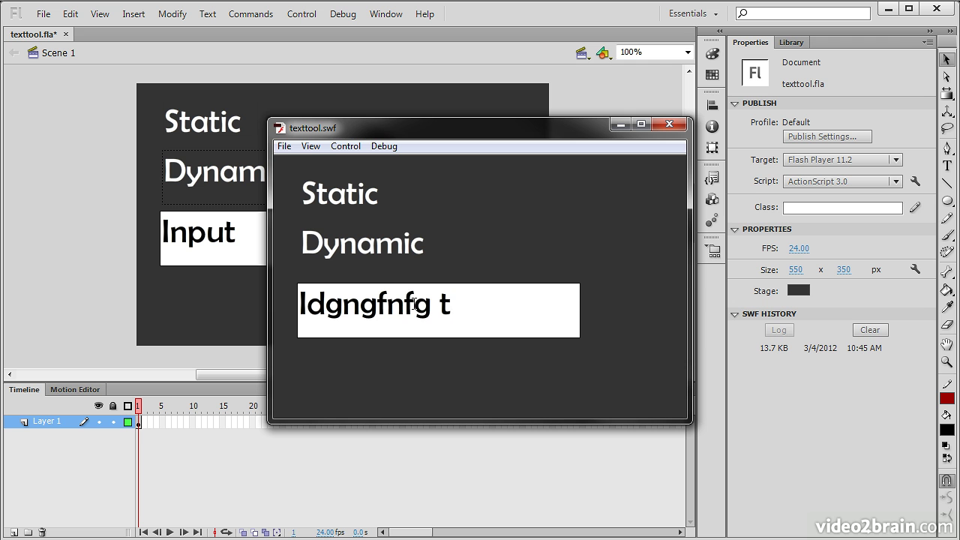
text(fgn fgn)
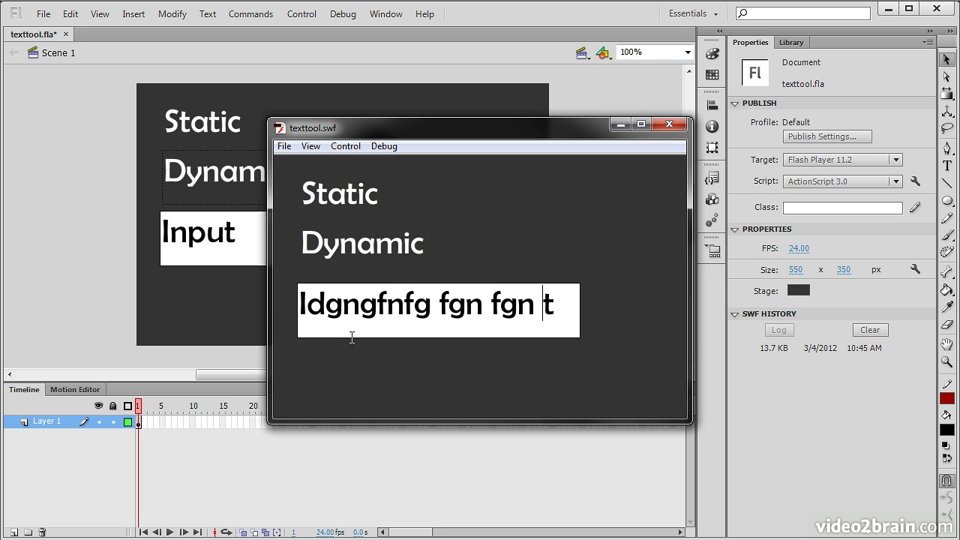
click(667, 124)
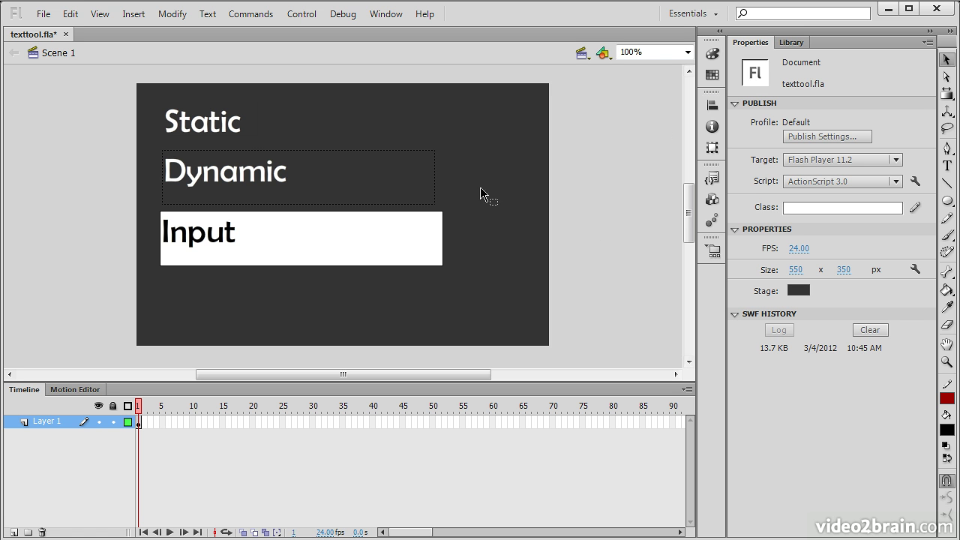
Examine the "Static" text field's character settings, including the available font styles and anti-aliasing modes
click(223, 125)
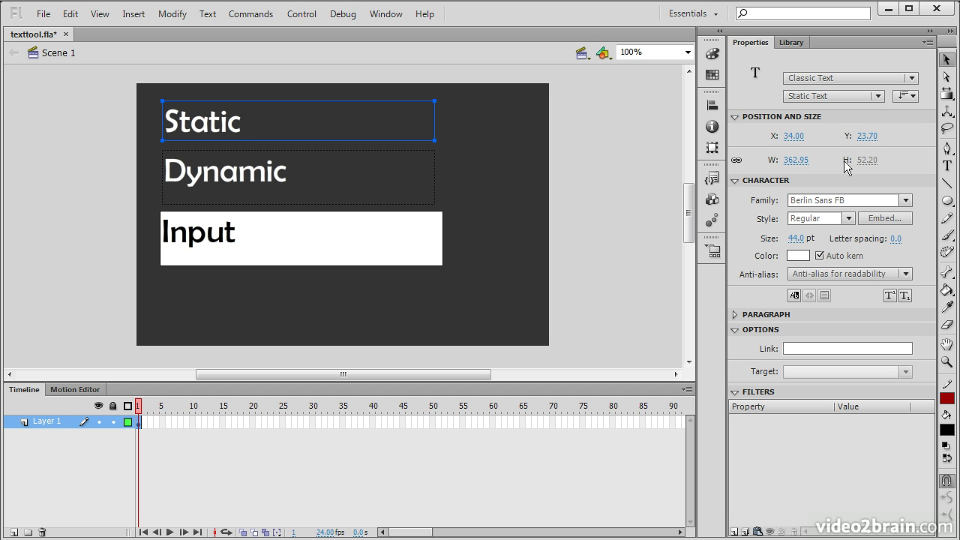
click(736, 117)
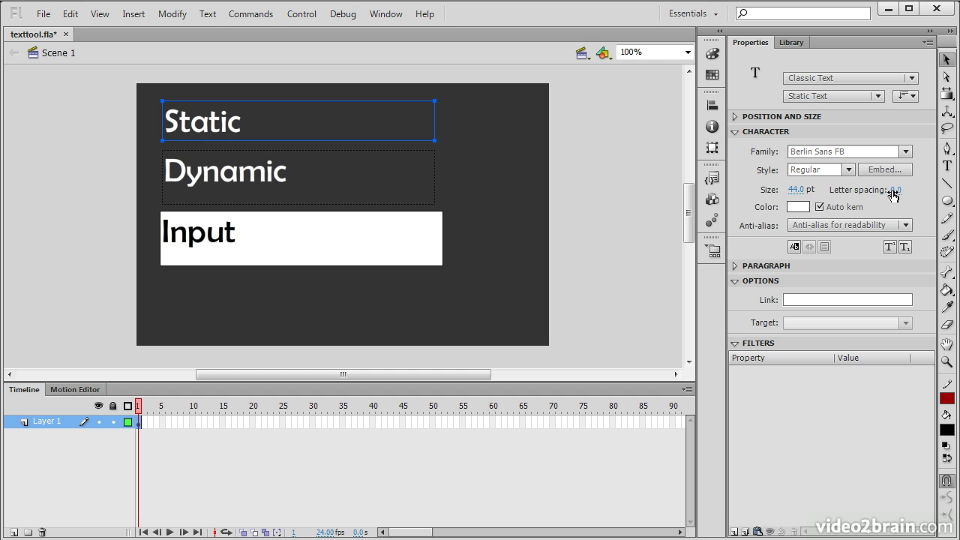
click(848, 171)
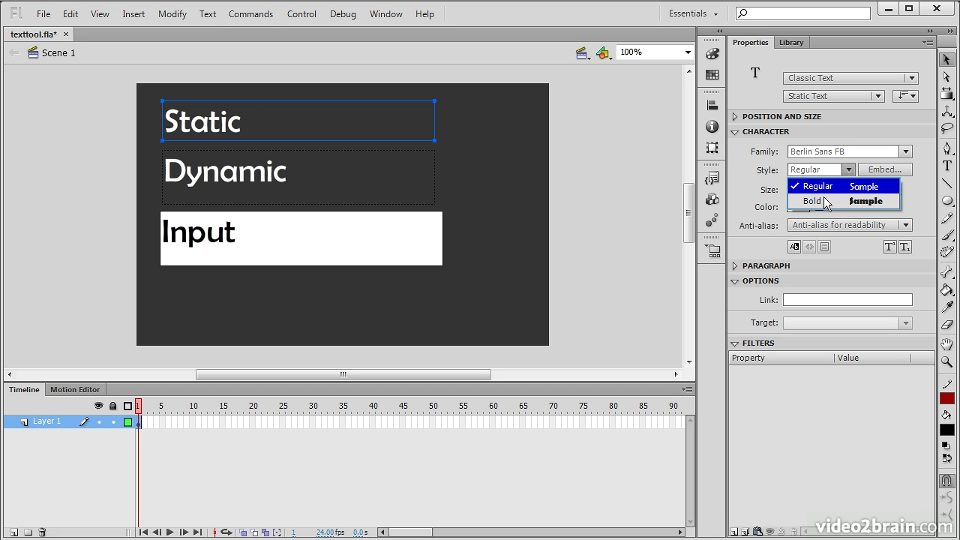
click(745, 204)
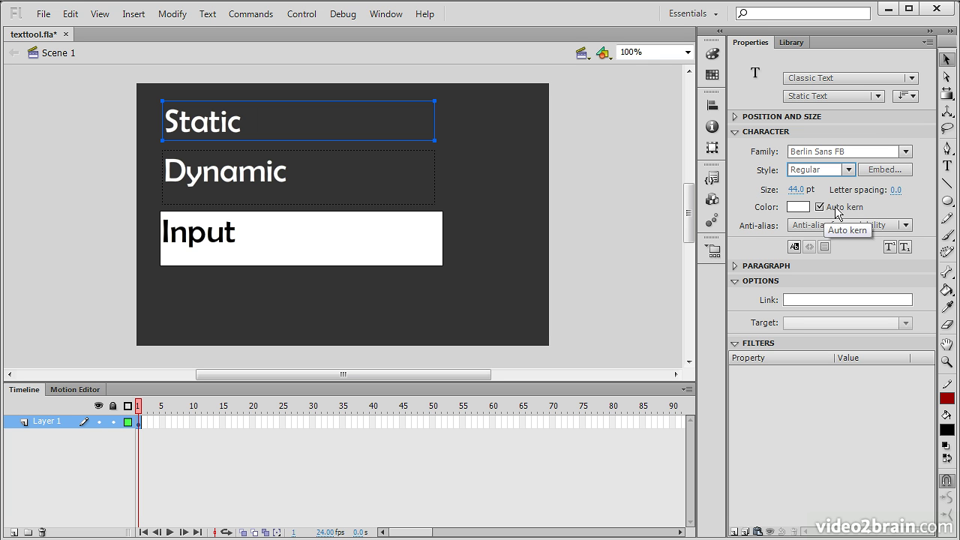
click(906, 225)
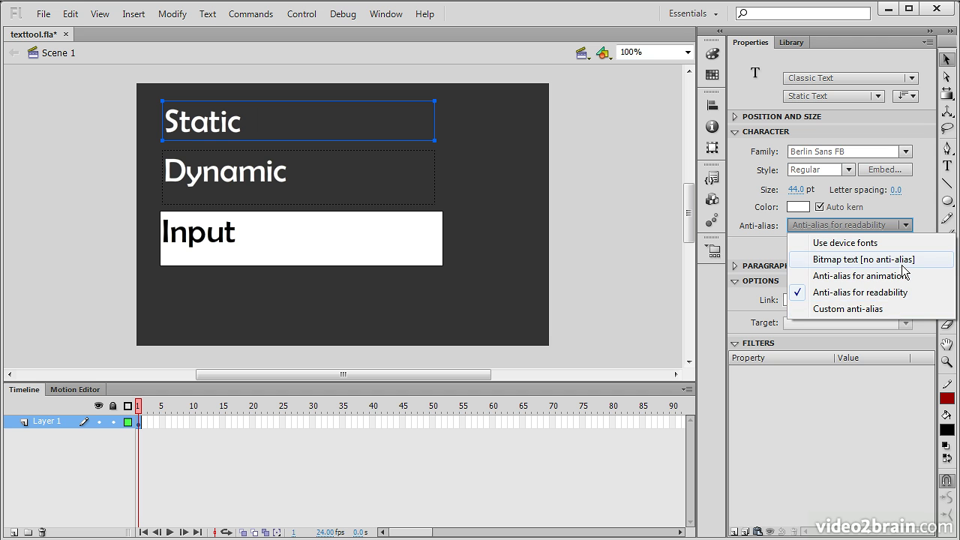
click(924, 209)
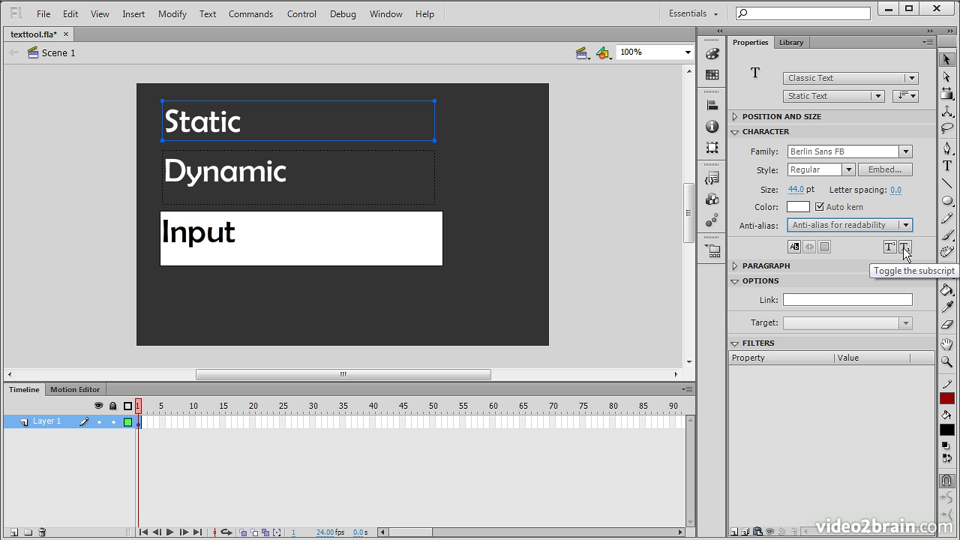
Try centered, right and justified paragraph alignment on the "Static" text
click(735, 267)
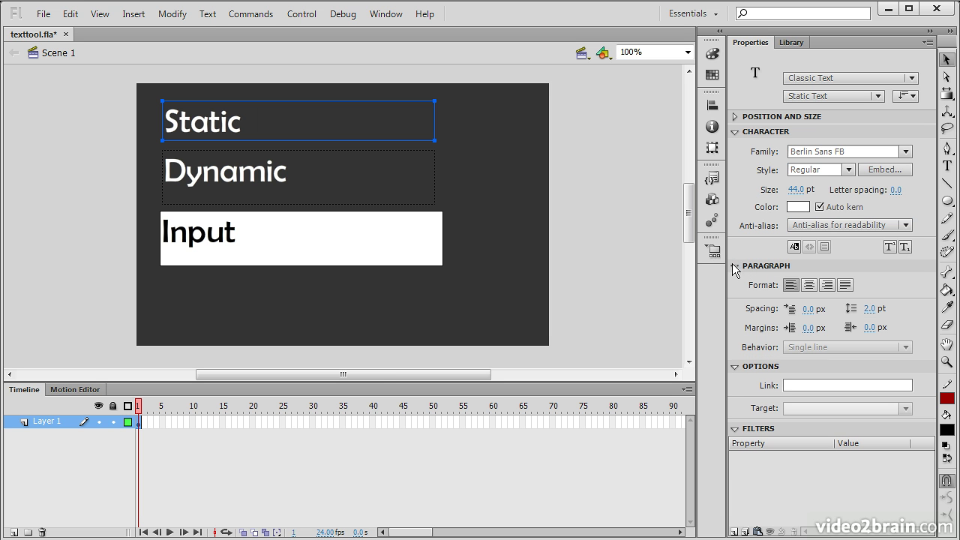
click(810, 287)
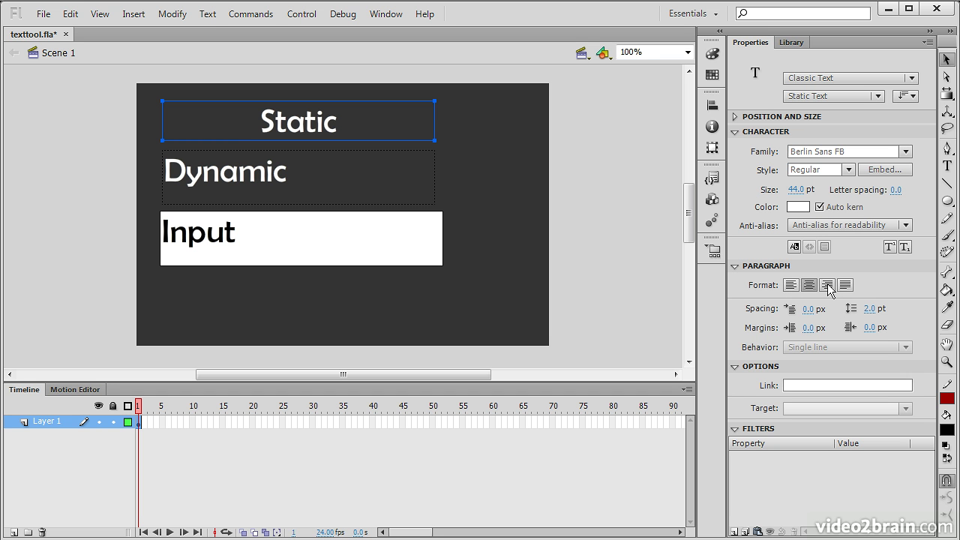
click(827, 286)
click(845, 285)
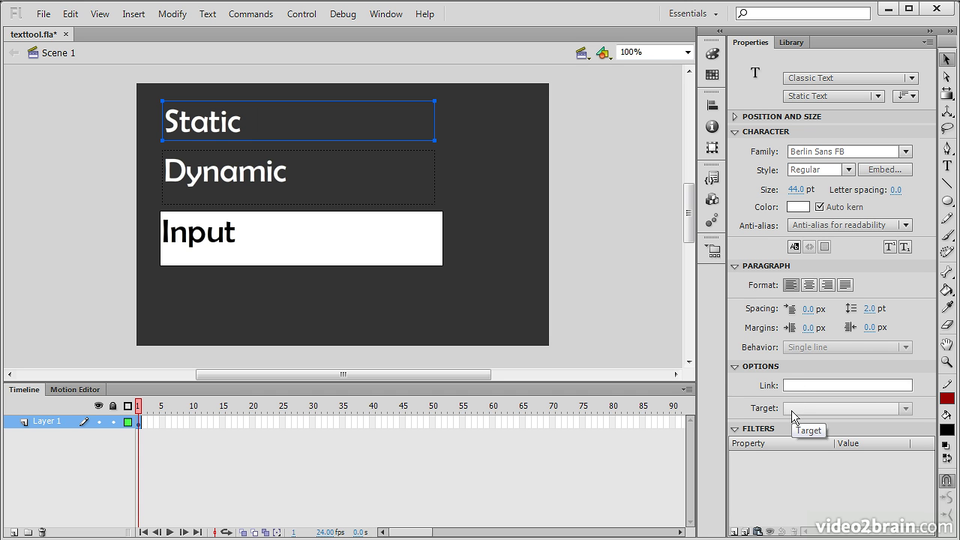
Convert the "Static" text field from Classic Text to TLF Text
click(733, 367)
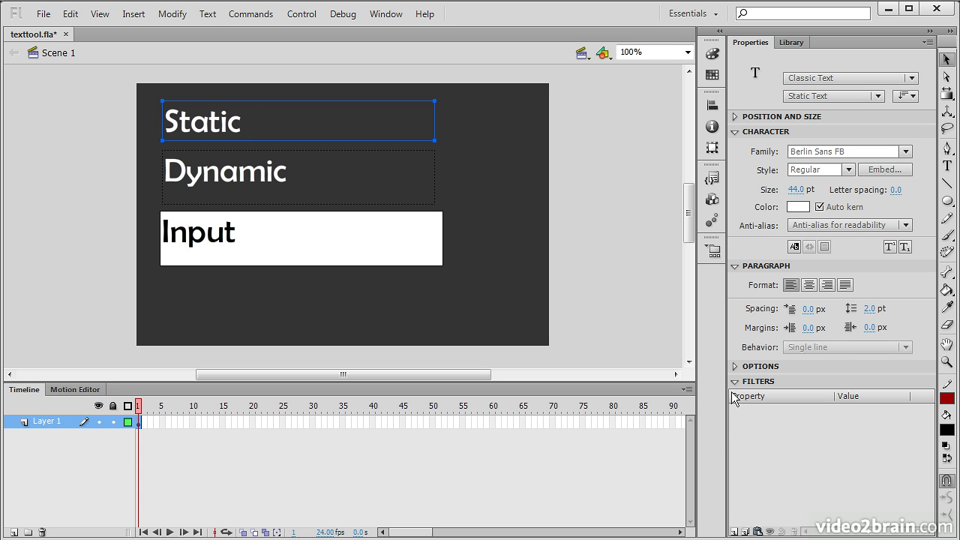
click(734, 266)
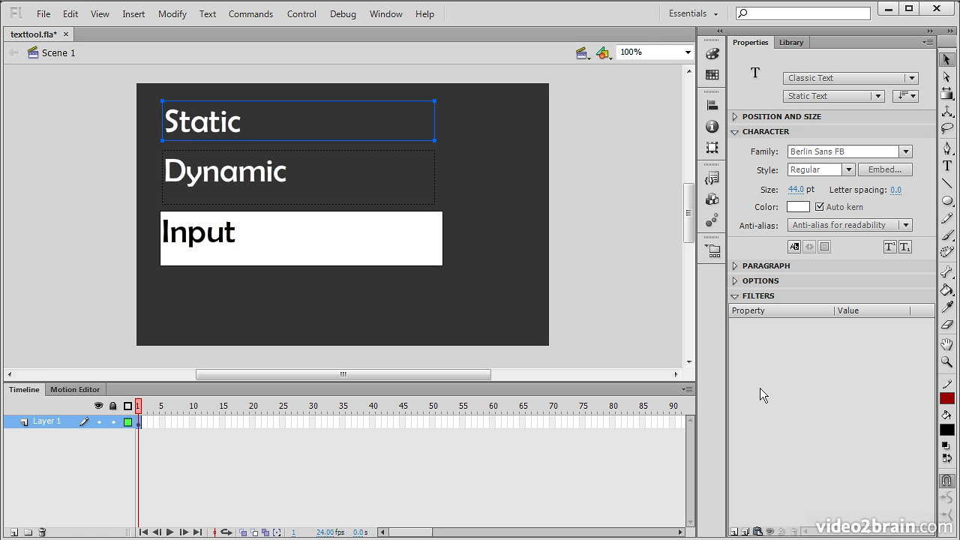
click(887, 80)
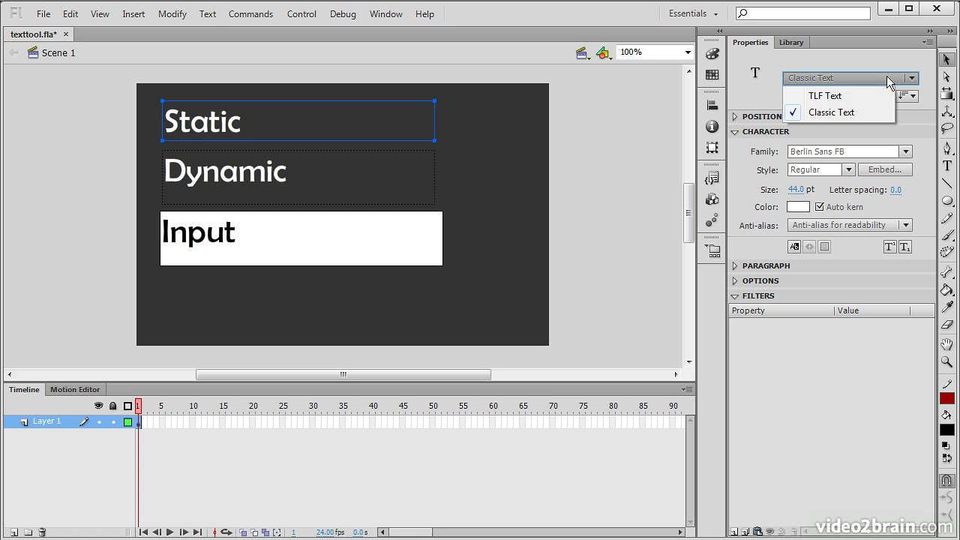
click(849, 95)
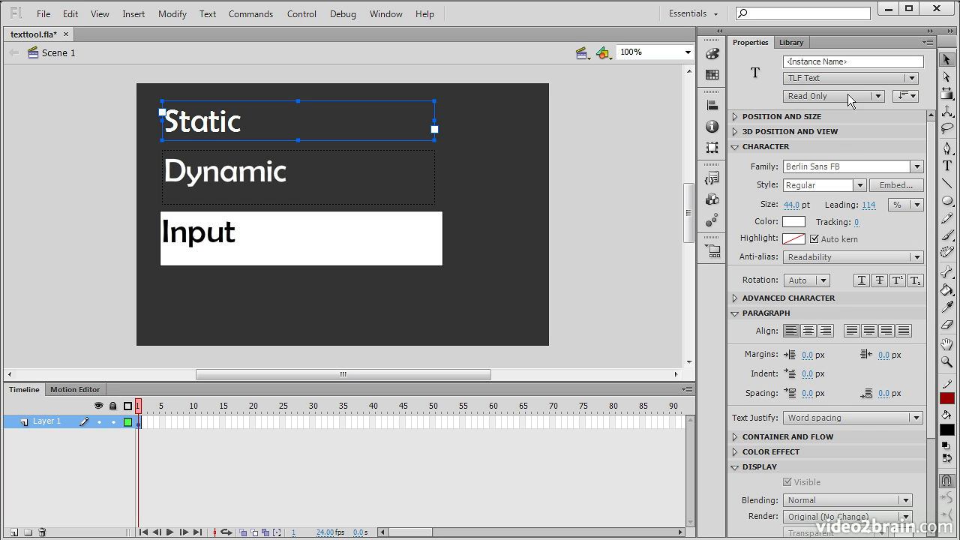
Examine the TLF field's position, 3D view, advanced character, paragraph, container and flow, color effect and display properties
click(737, 131)
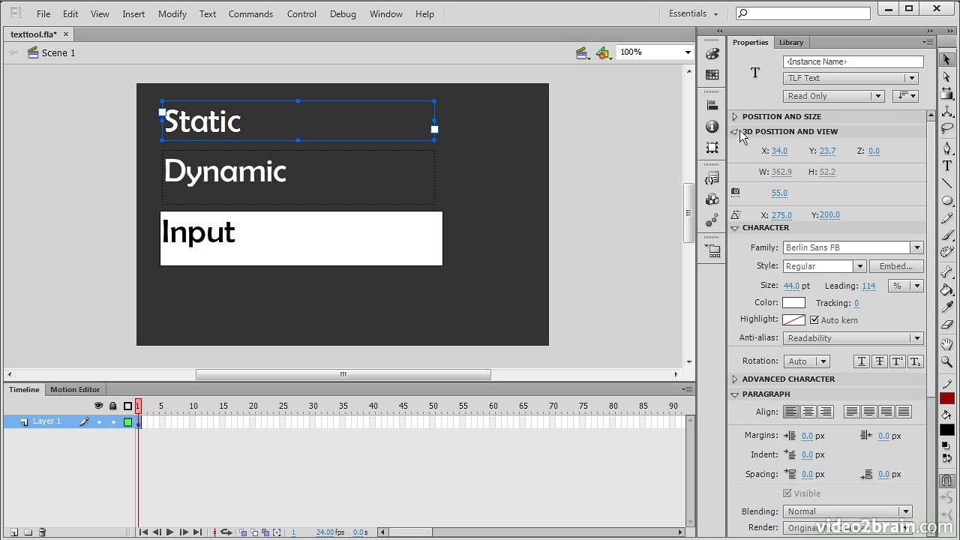
click(736, 116)
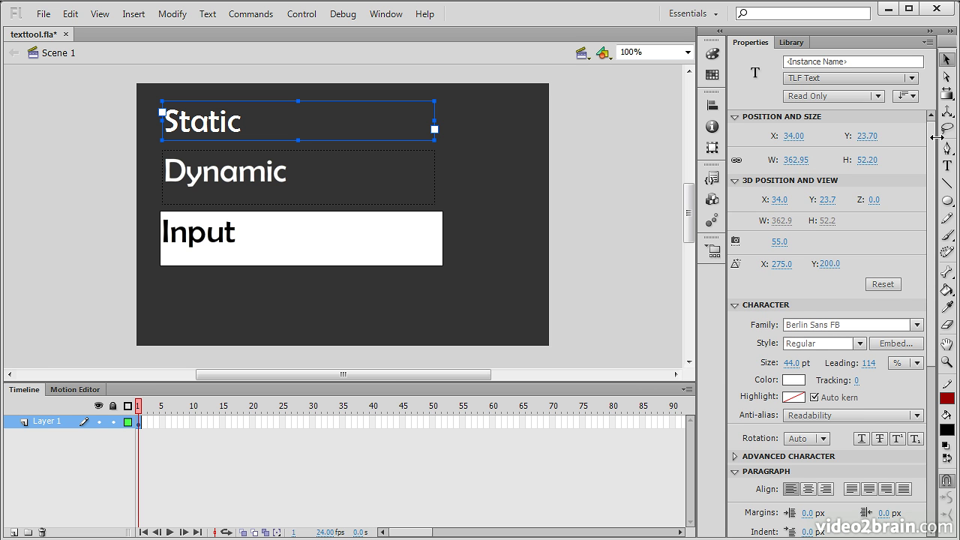
scroll(933, 225, down, 4)
scroll(863, 248, down, 2)
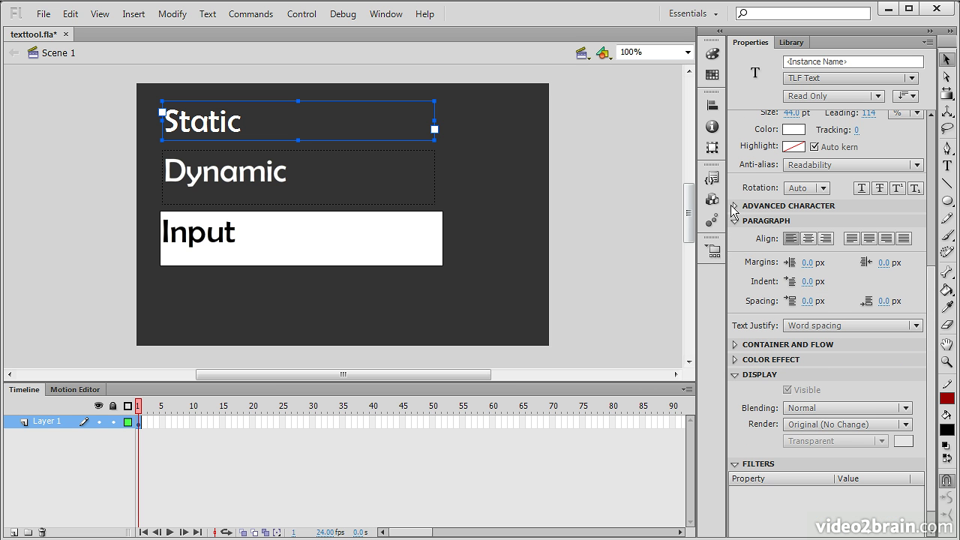
click(736, 205)
scroll(934, 383, down, 5)
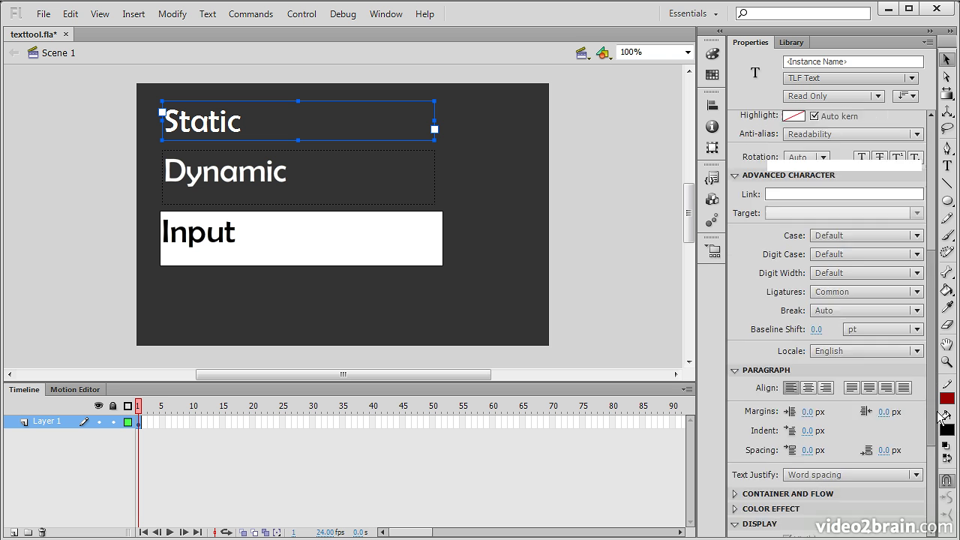
click(737, 335)
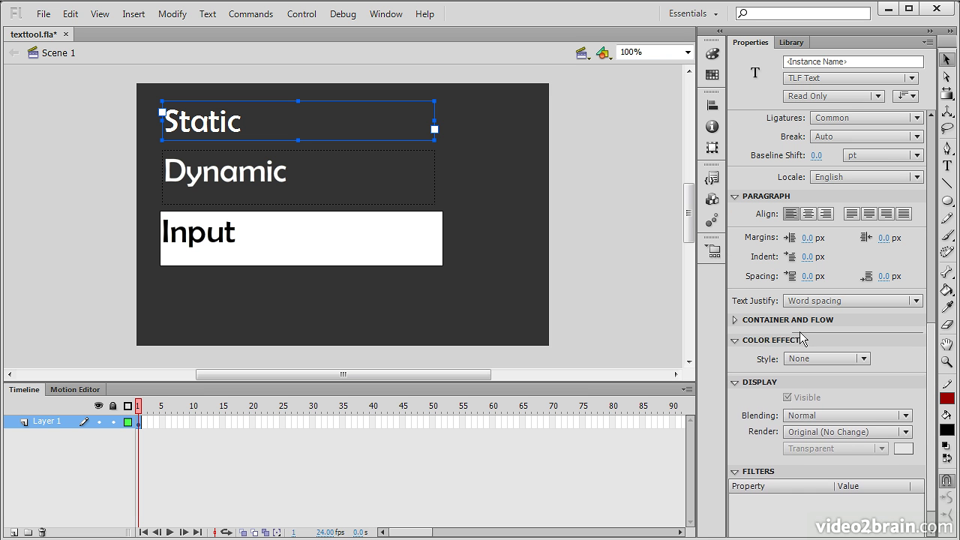
click(736, 320)
scroll(929, 409, down, 2)
scroll(927, 409, down, 2)
scroll(923, 337, up, 10)
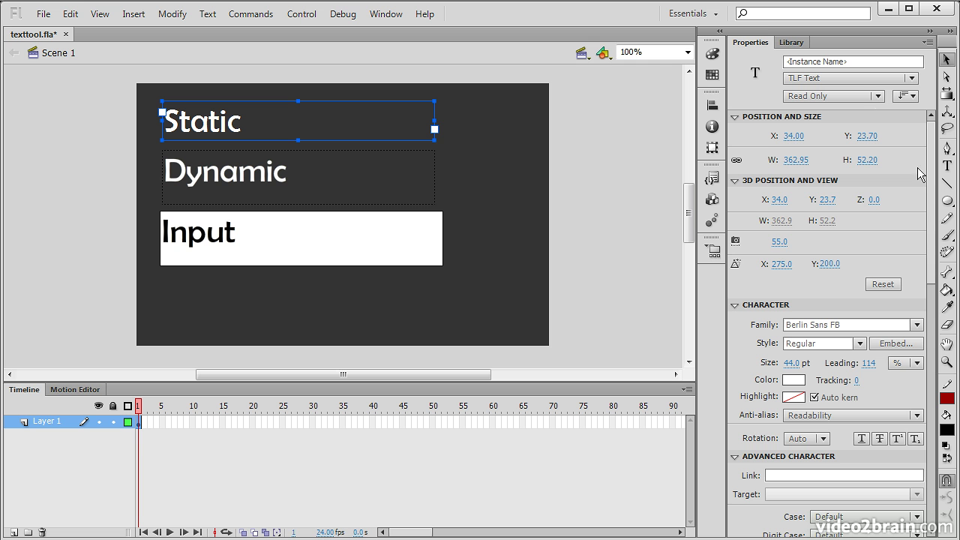
Examine the rotation and letter-case choices in the TLF field's character and advanced character settings
click(736, 117)
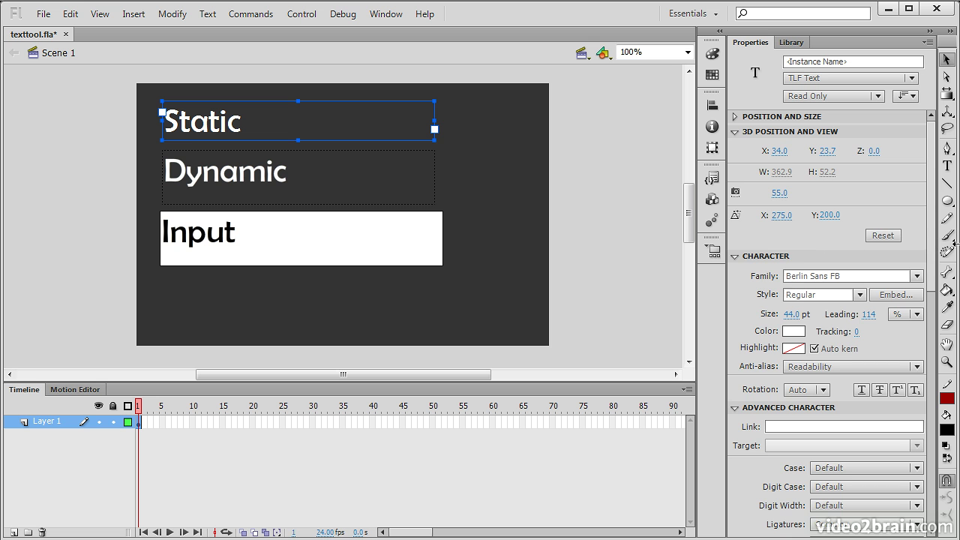
click(737, 132)
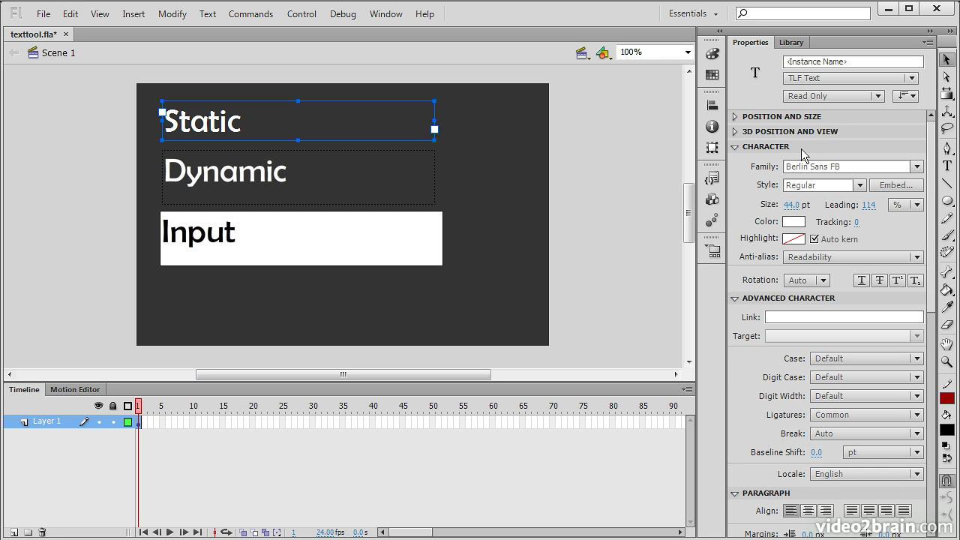
click(824, 280)
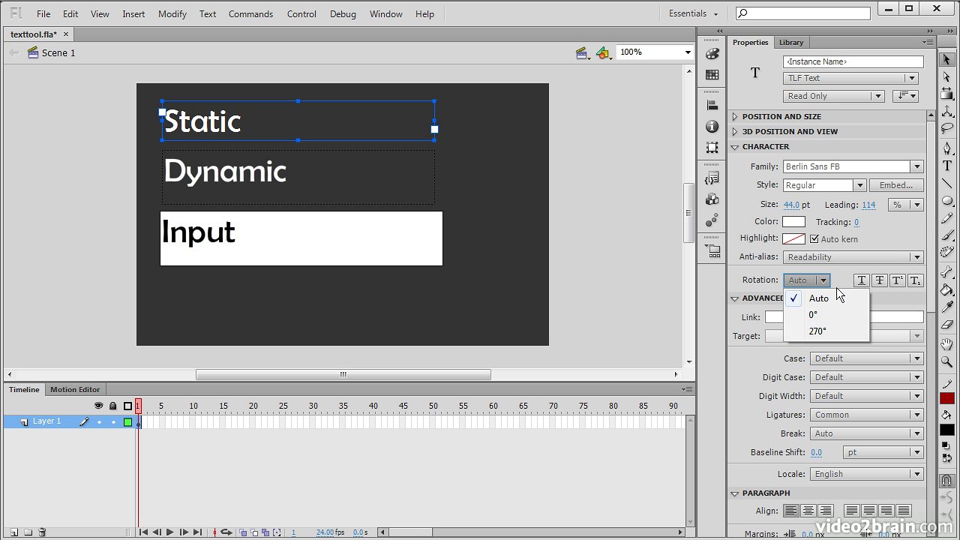
click(838, 279)
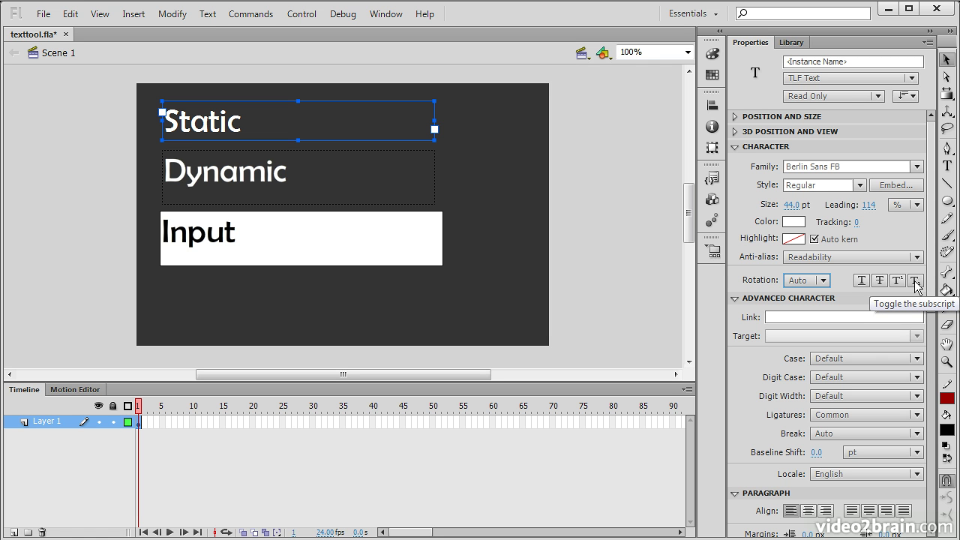
click(737, 147)
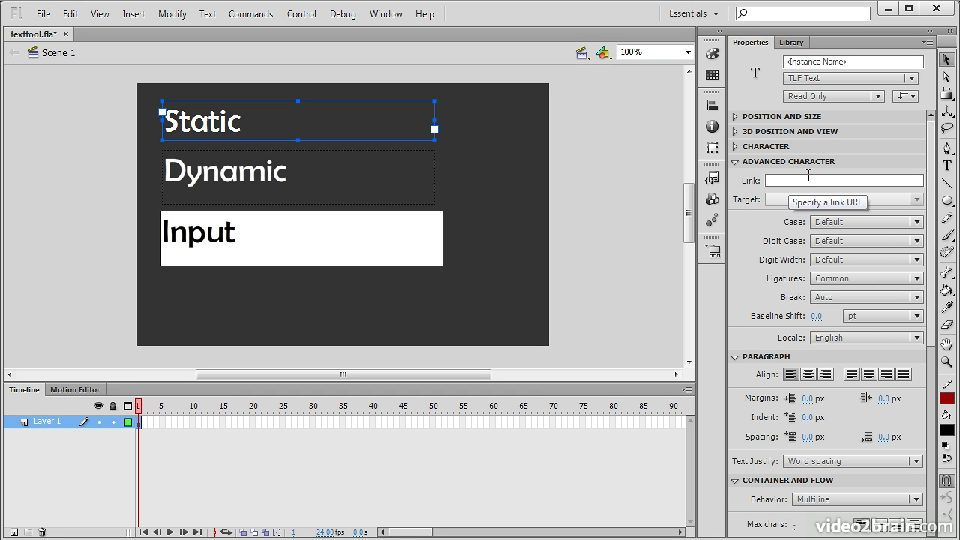
click(900, 221)
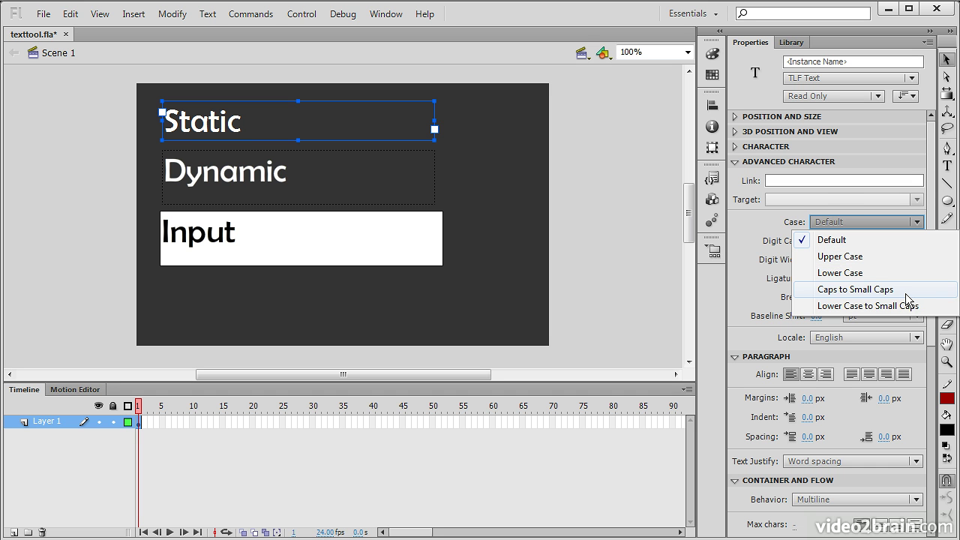
click(900, 239)
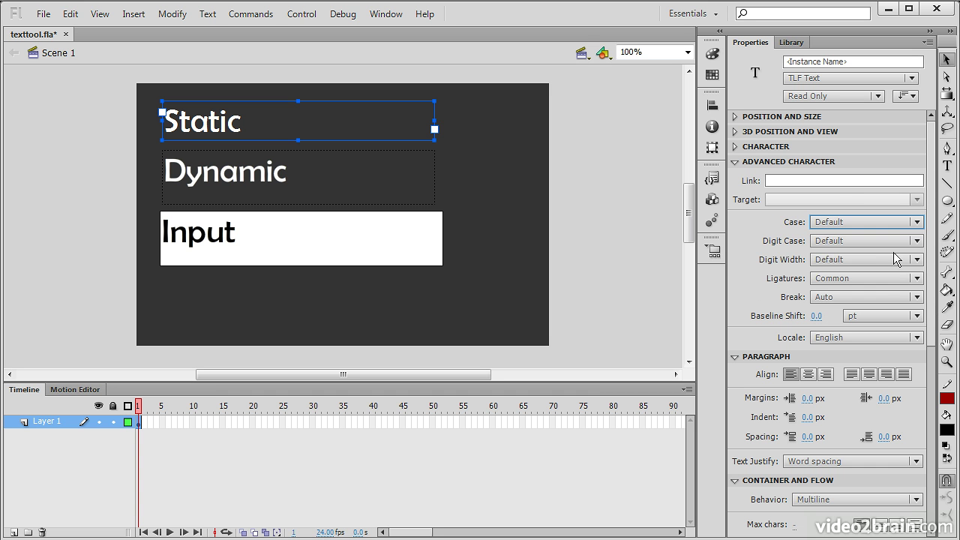
Examine the digit case, digit width, ligature and locale choices in the TLF field's advanced character settings
click(891, 241)
click(857, 259)
click(766, 289)
click(865, 279)
click(761, 290)
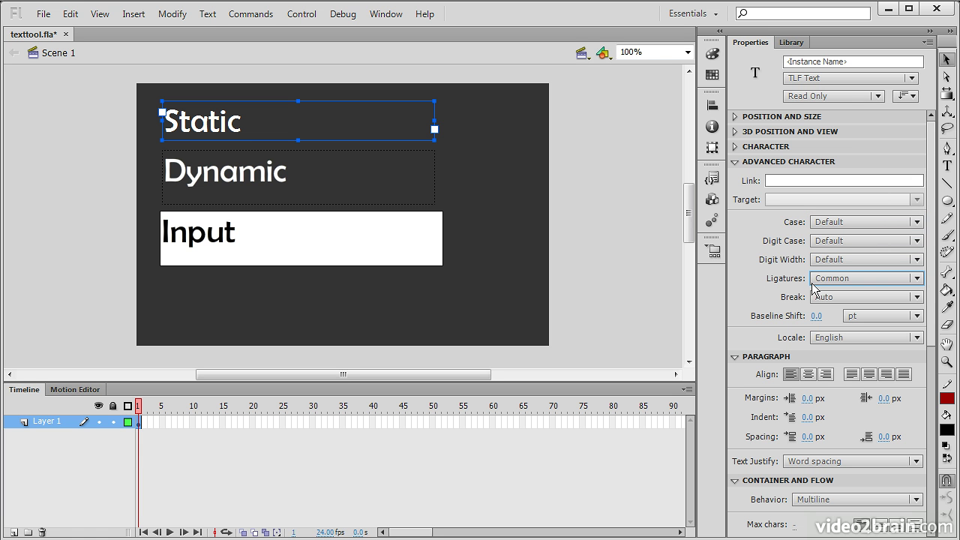
drag(935, 267, 932, 292)
scroll(933, 292, down, 5)
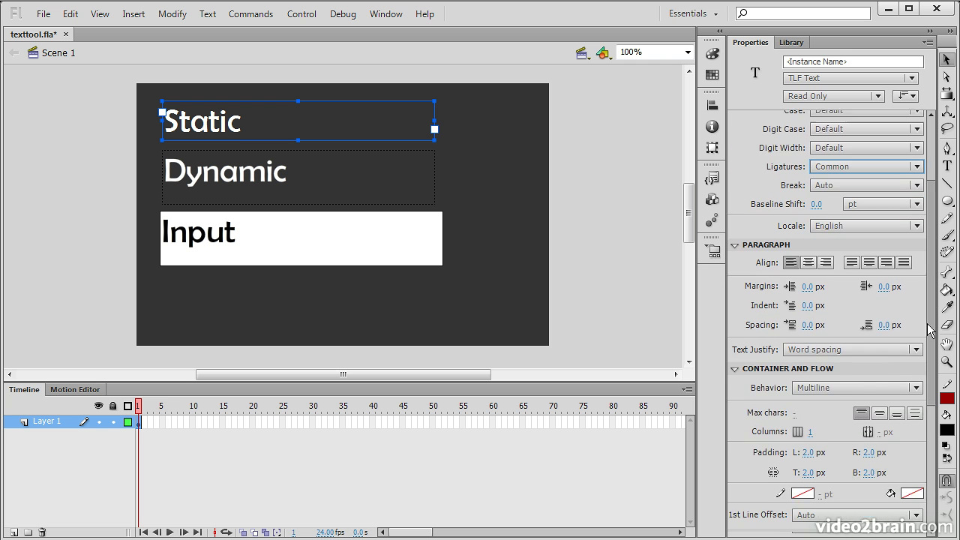
click(917, 163)
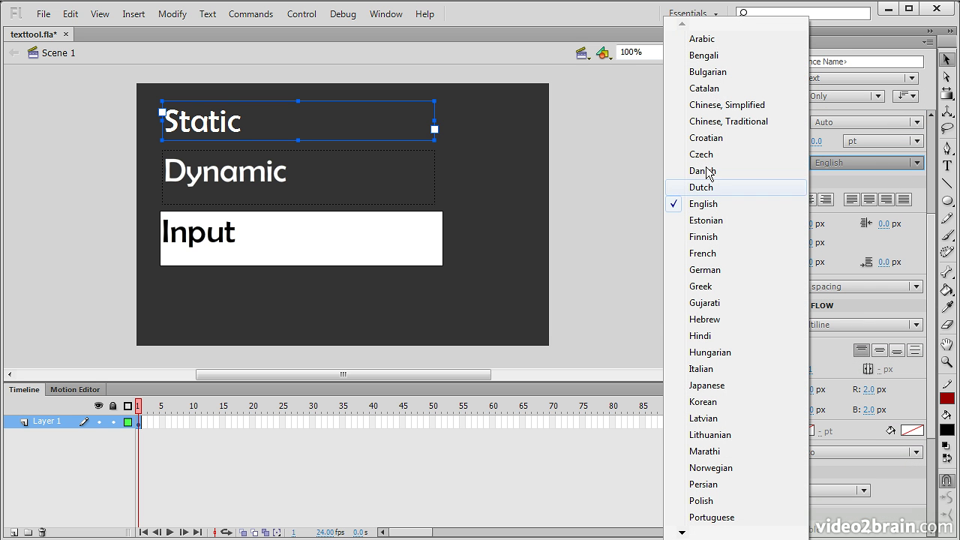
click(849, 240)
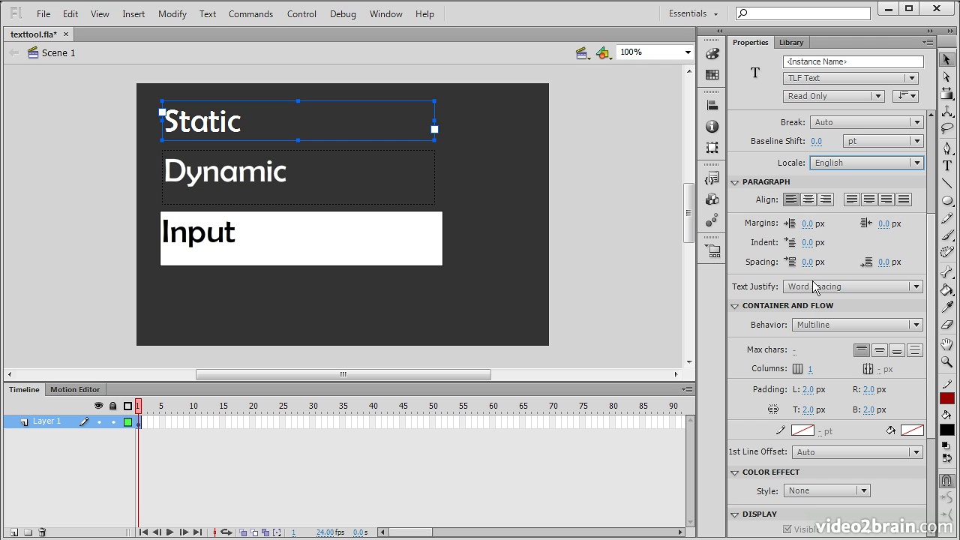
Examine the TLF field's text justify choices and its container and flow behavior choices
click(872, 289)
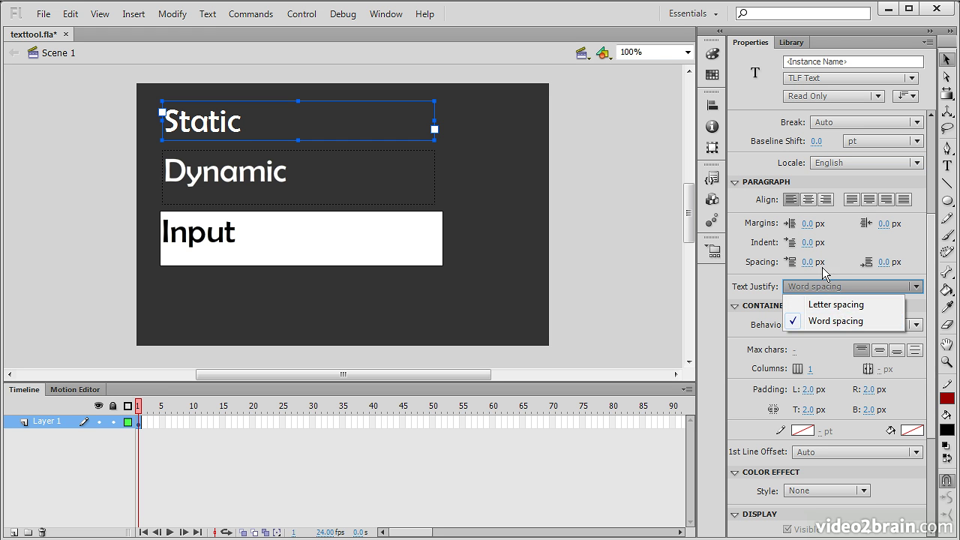
click(846, 246)
click(735, 182)
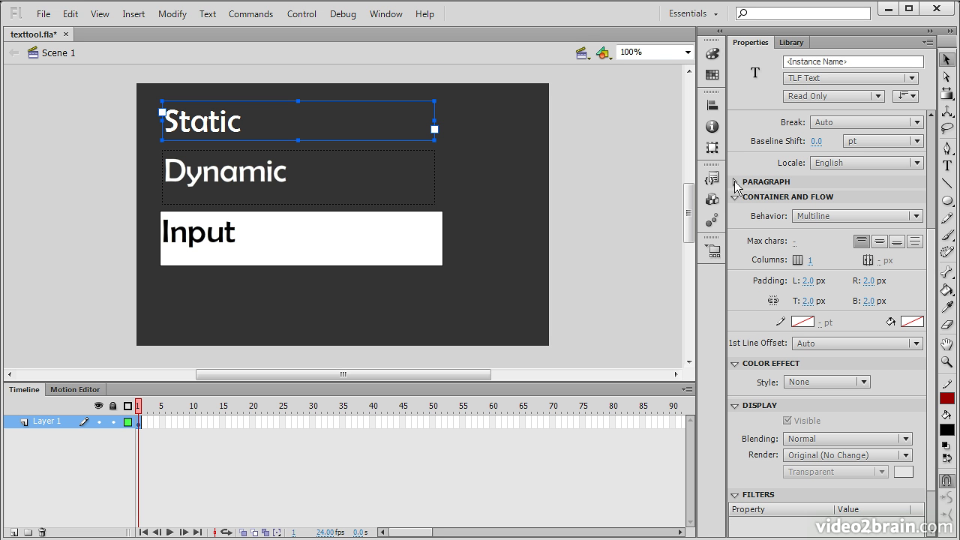
click(862, 216)
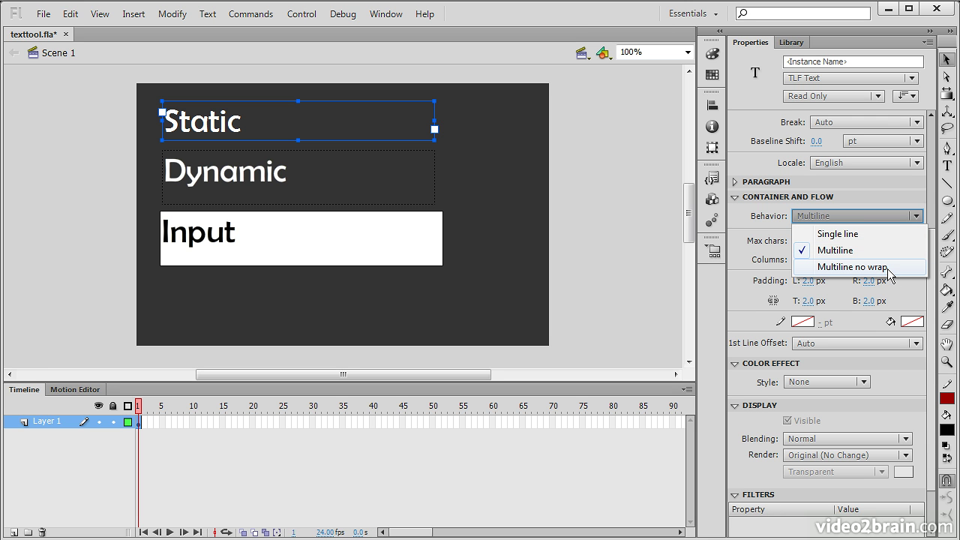
click(746, 288)
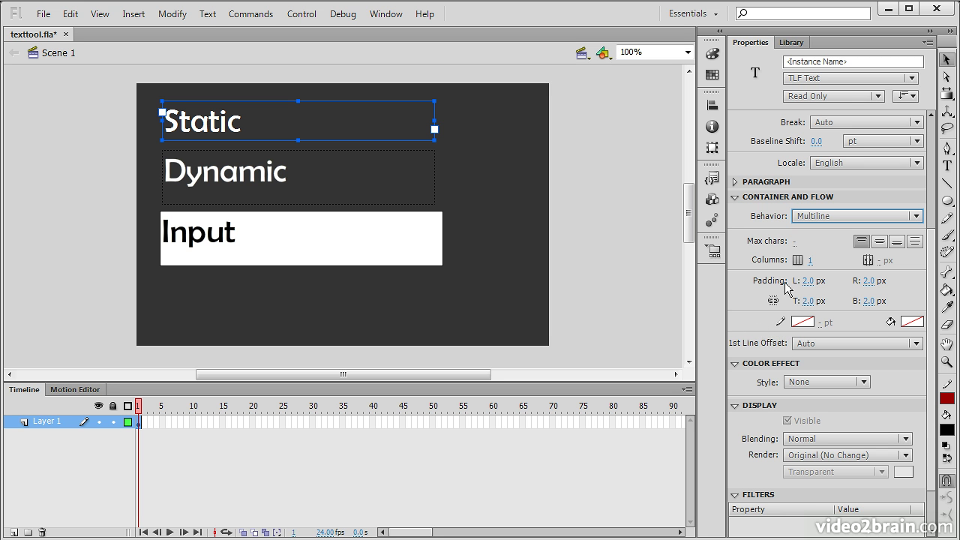
scroll(735, 201, up, 3)
click(739, 293)
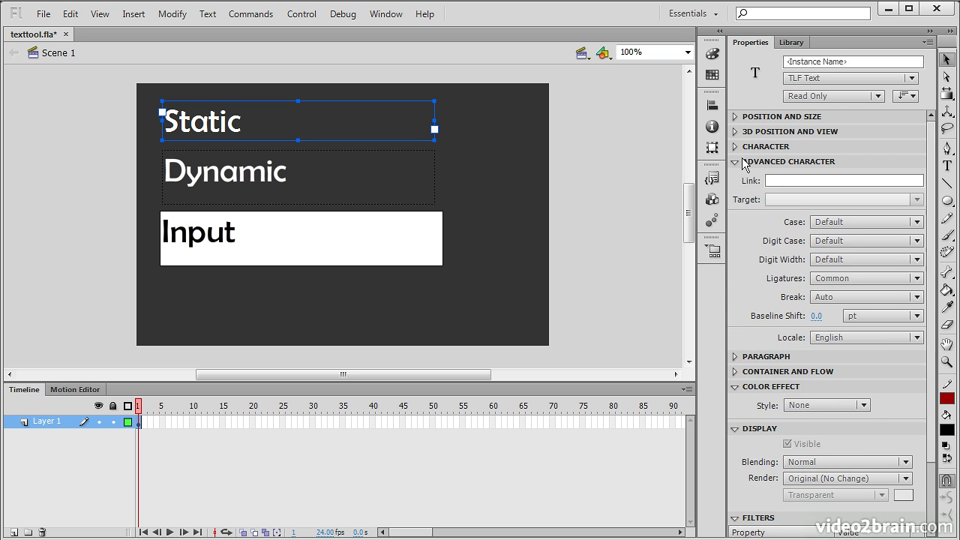
click(744, 160)
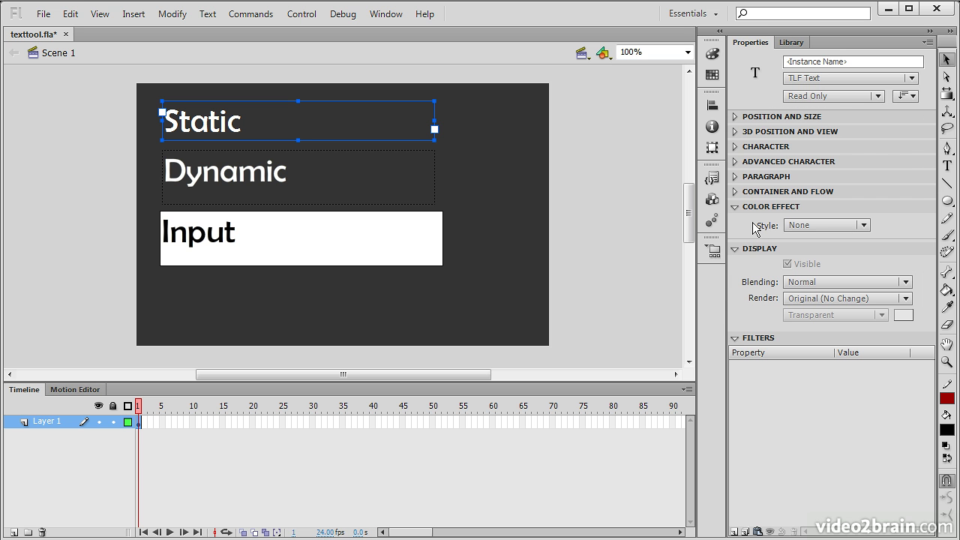
Examine the TLF field's color effect styles, blending modes and render choices
click(864, 224)
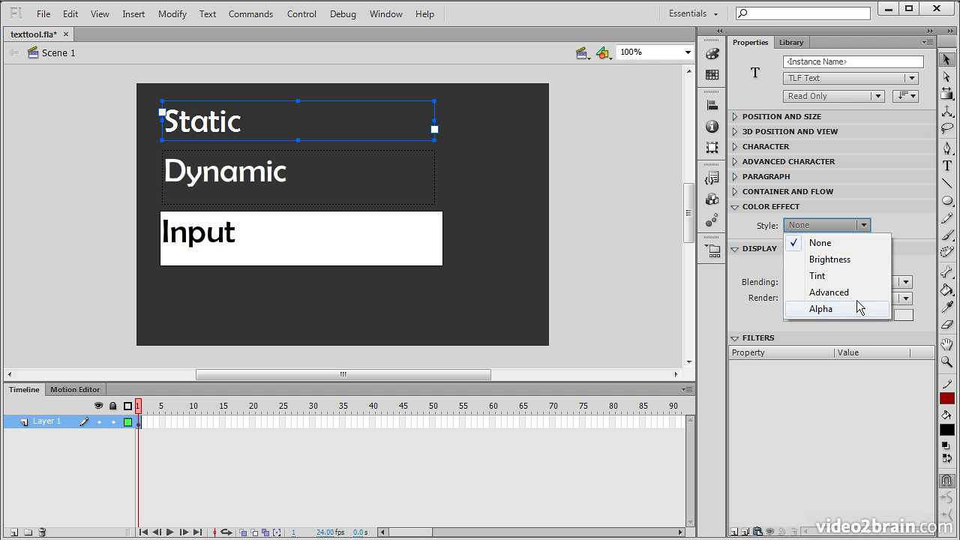
click(910, 231)
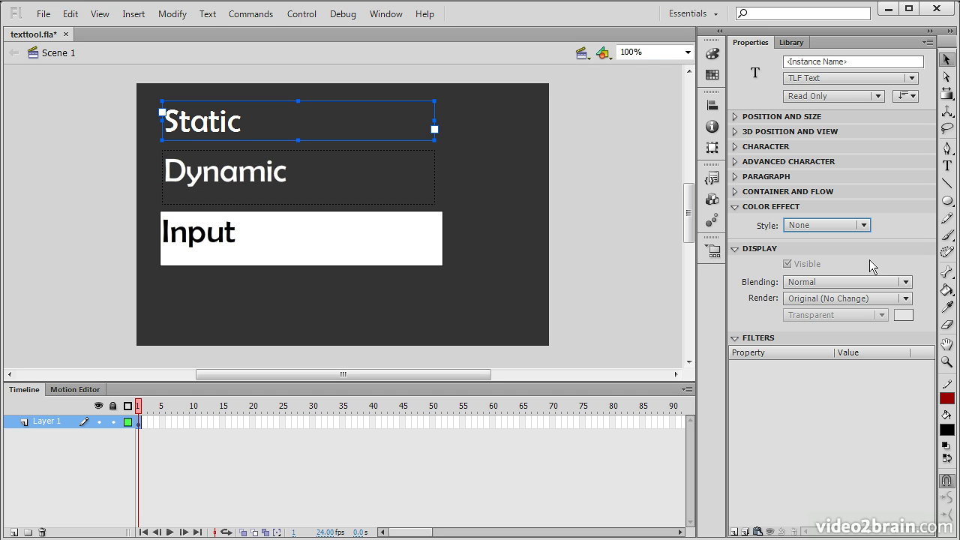
click(735, 207)
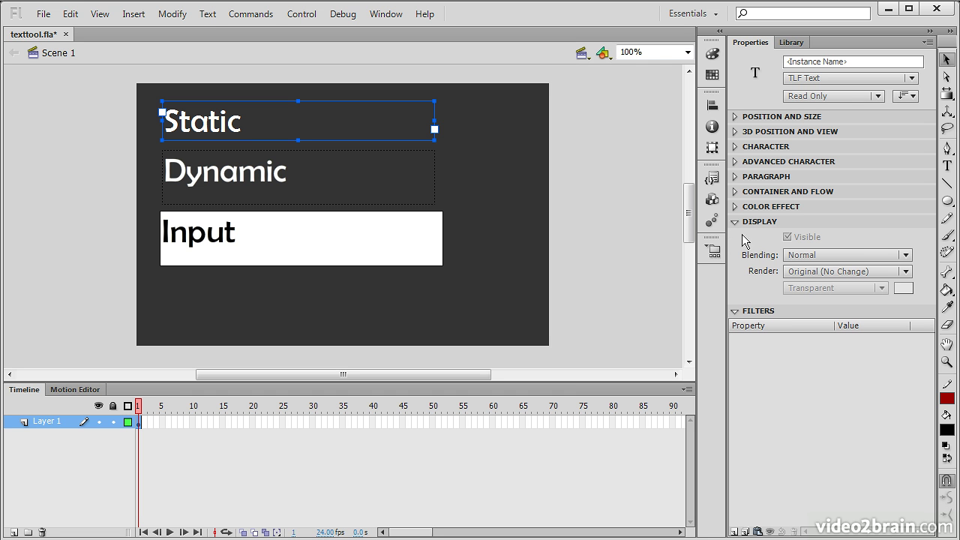
click(817, 255)
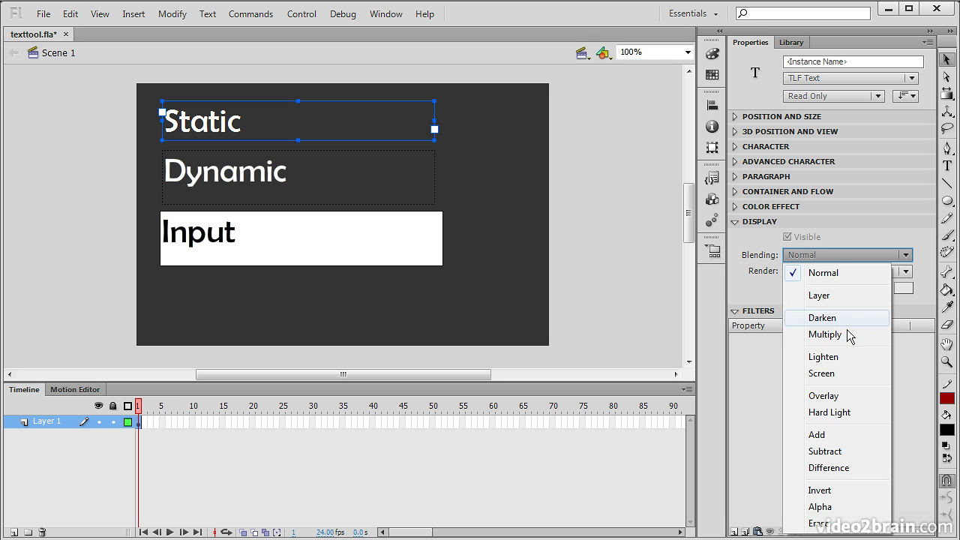
click(745, 287)
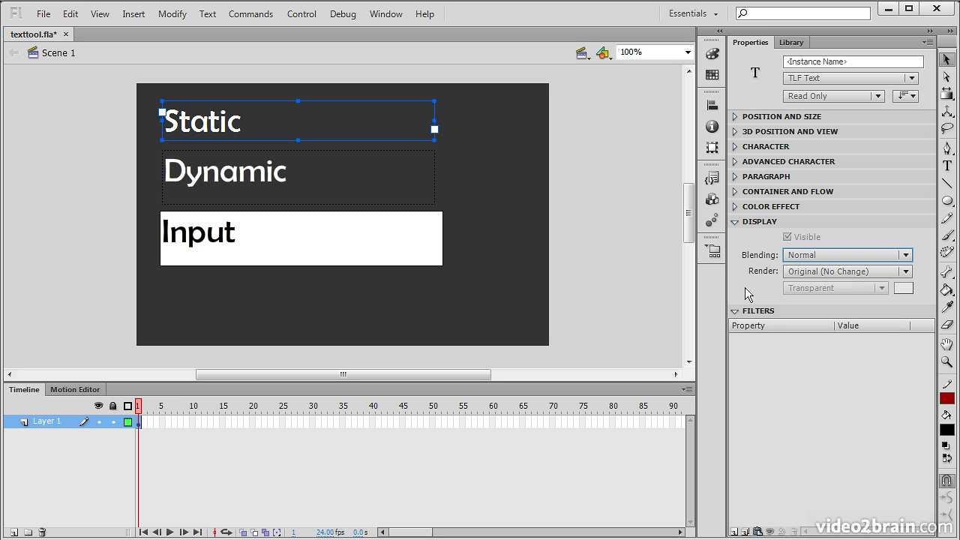
click(856, 270)
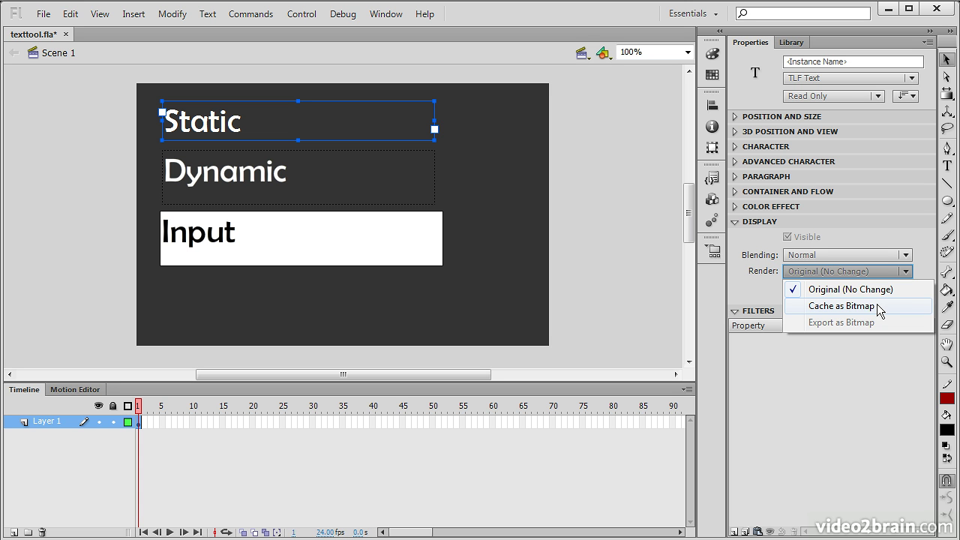
click(754, 287)
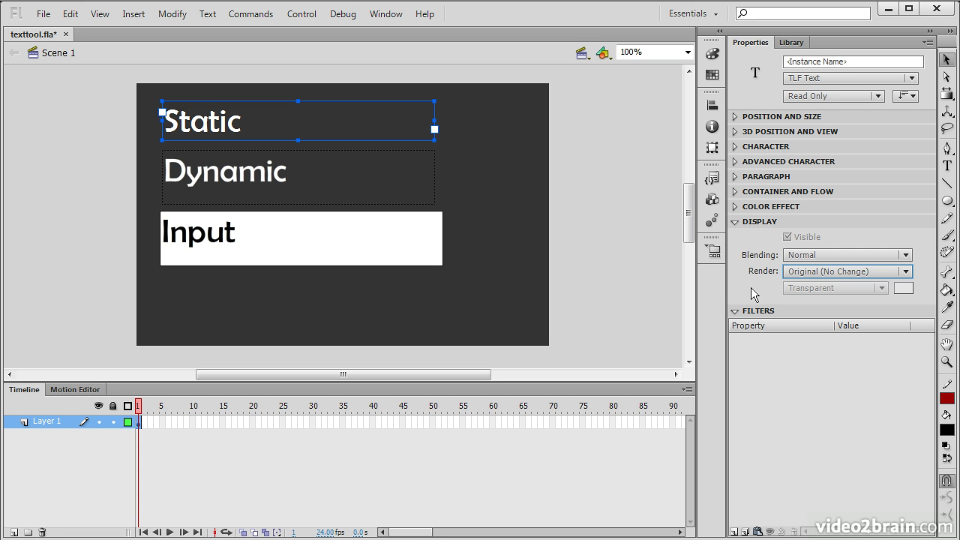
click(735, 223)
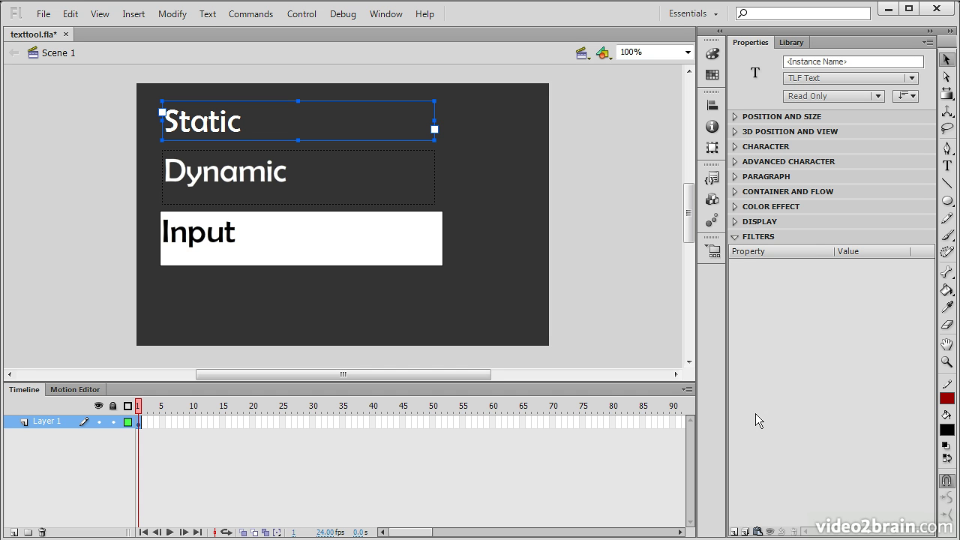